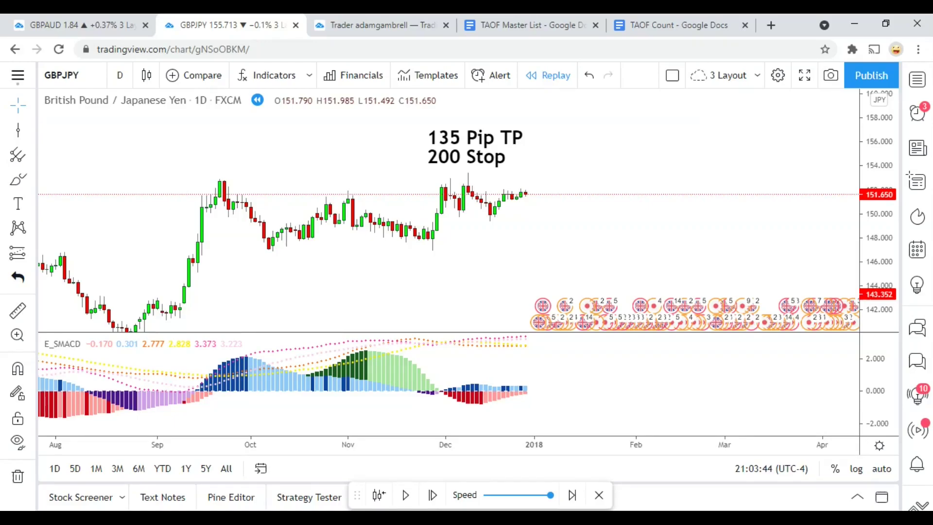
Step: Review the indicators-tested and winners tallies in the TAOF Count document, and return to the GBPJPY chart
{"action": "left_click", "coordinate": [661, 25]}
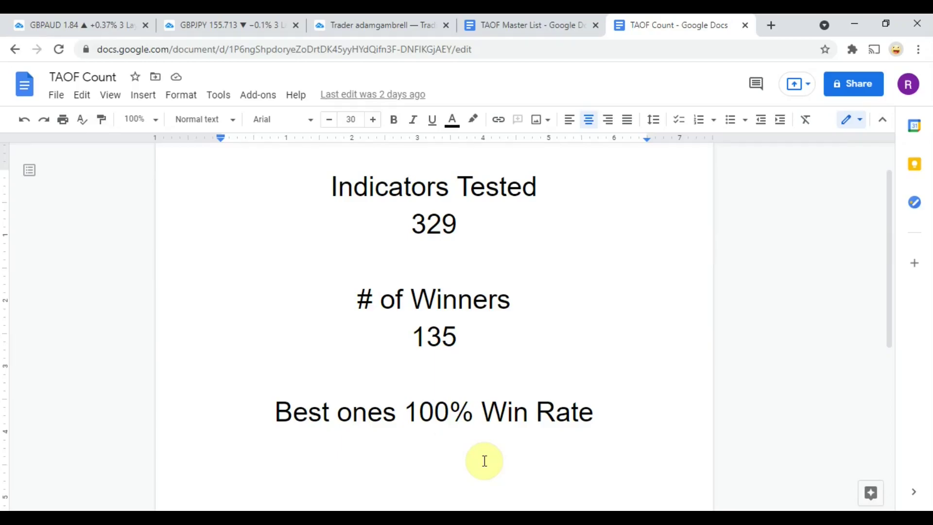
{"action": "left_click", "coordinate": [239, 20]}
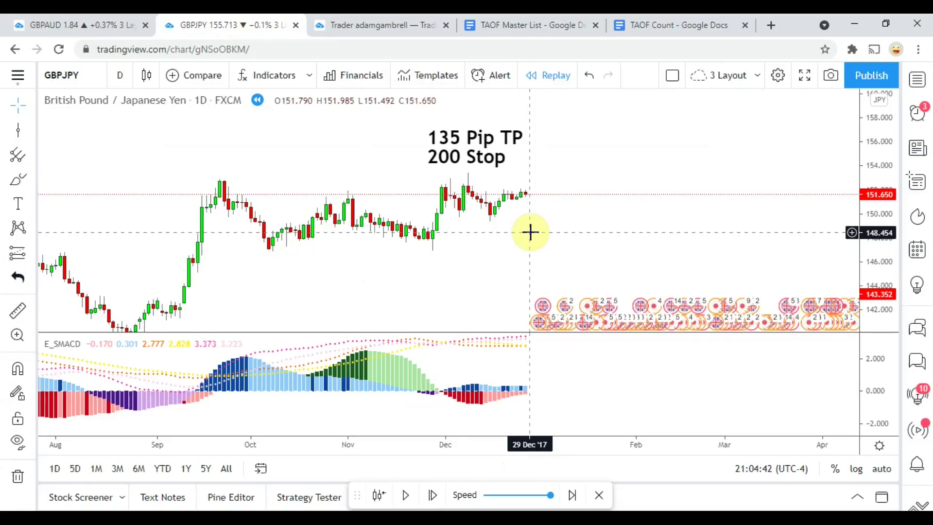
Step: Examine the E_SMACD histogram and its zero-line crossings against GBPJPY daily price from June to December 2017
{"action": "left_click_drag", "start_coordinate": [518, 246], "coordinate": [513, 280]}
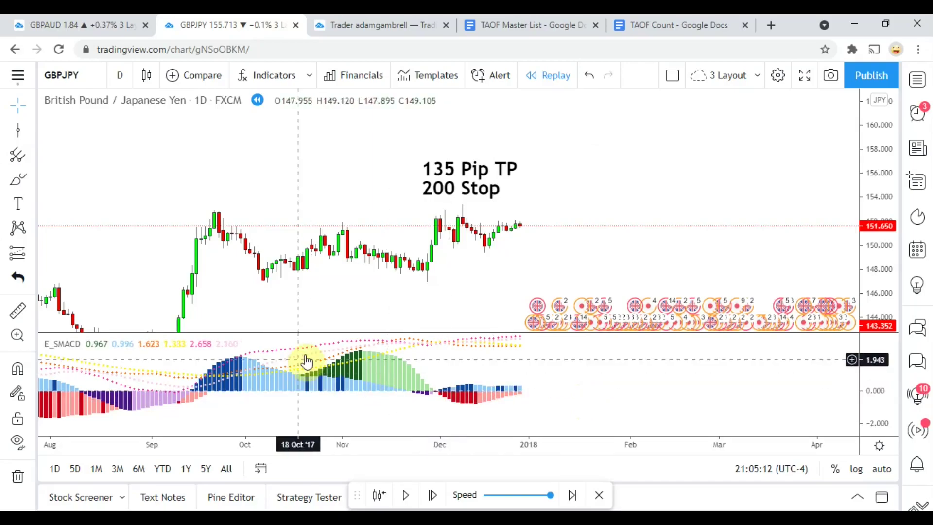
{"action": "left_click_drag", "start_coordinate": [573, 406], "coordinate": [743, 397]}
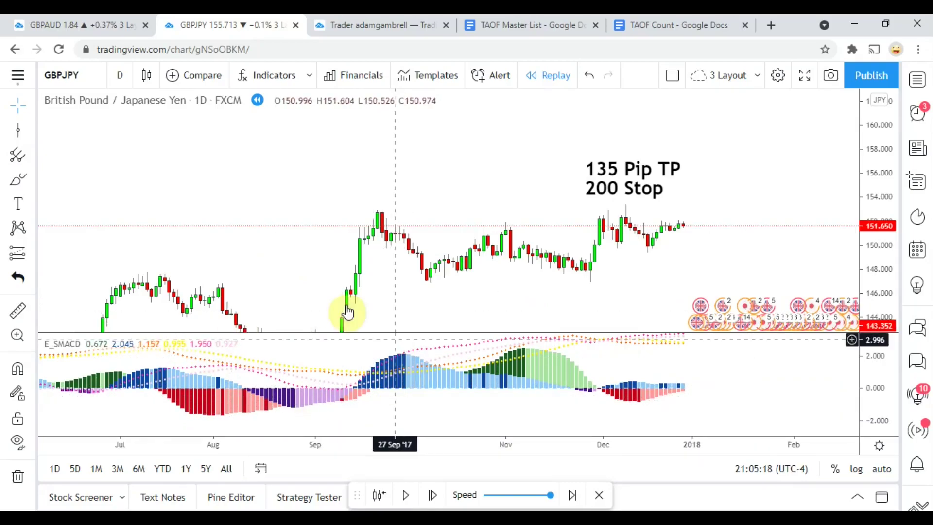
{"action": "left_click_drag", "start_coordinate": [373, 416], "coordinate": [413, 410]}
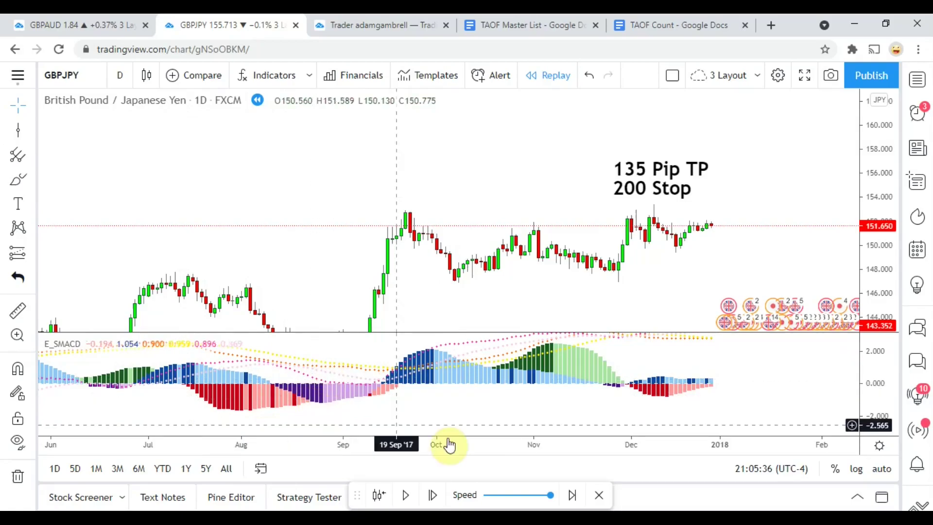
{"action": "scroll", "coordinate": [482, 418], "scroll_direction": "up", "scroll_amount": 1}
{"action": "scroll", "coordinate": [482, 419], "scroll_direction": "down", "scroll_amount": 2}
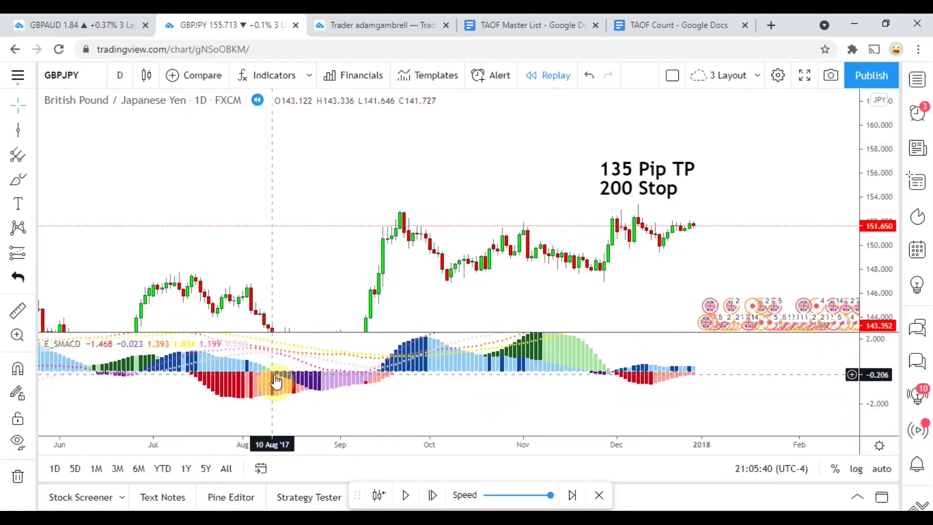
{"action": "left_click_drag", "start_coordinate": [406, 431], "coordinate": [405, 440]}
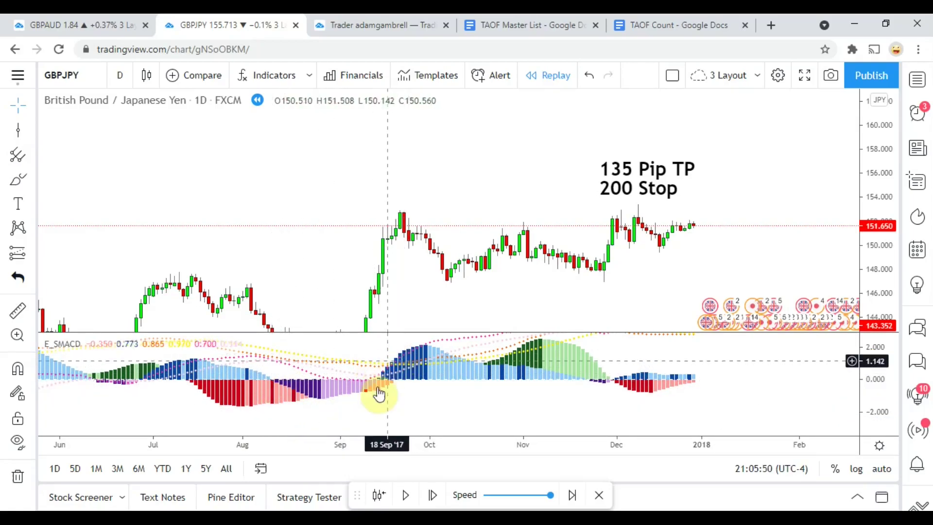
{"action": "left_click_drag", "start_coordinate": [447, 408], "coordinate": [292, 416]}
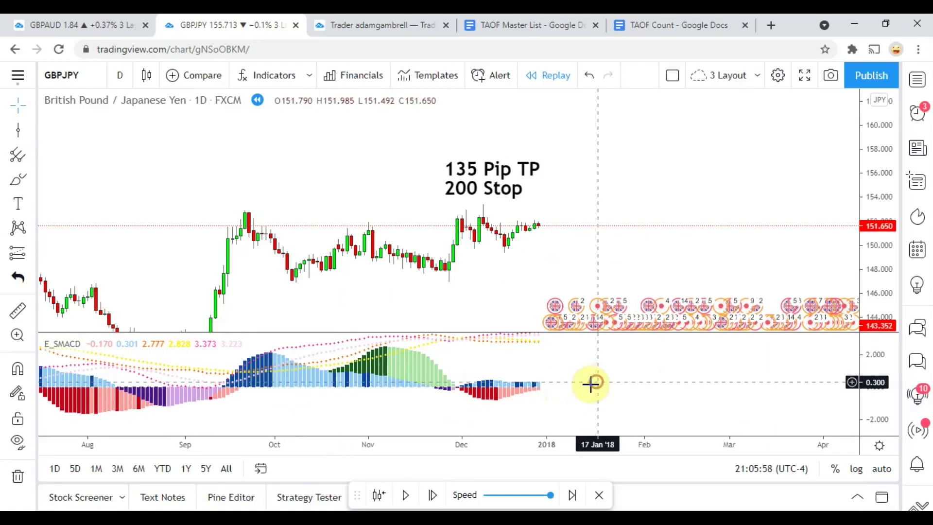
{"action": "left_click_drag", "start_coordinate": [591, 383], "coordinate": [582, 391]}
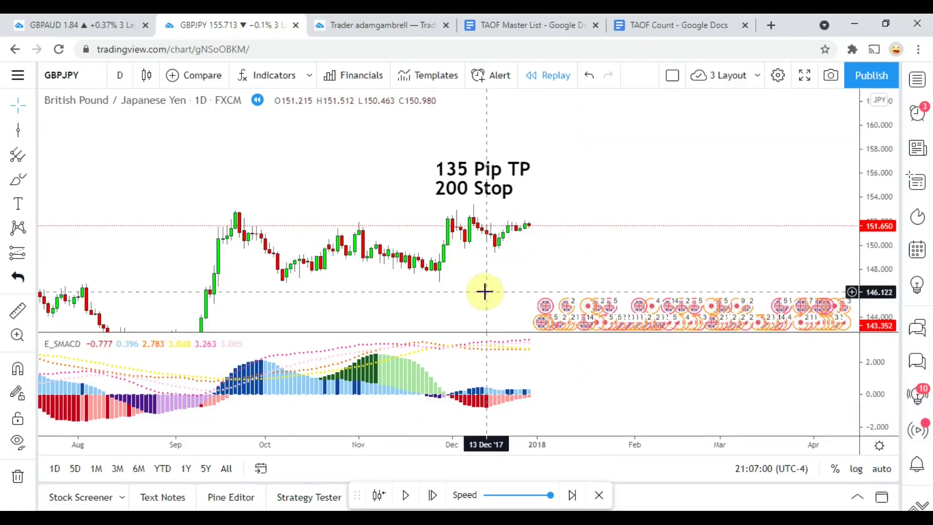
Step: Advance the GBPJPY daily replay bar by bar from the end of 2017 to 15 February 2018
{"action": "left_click_drag", "start_coordinate": [494, 291], "coordinate": [430, 289]}
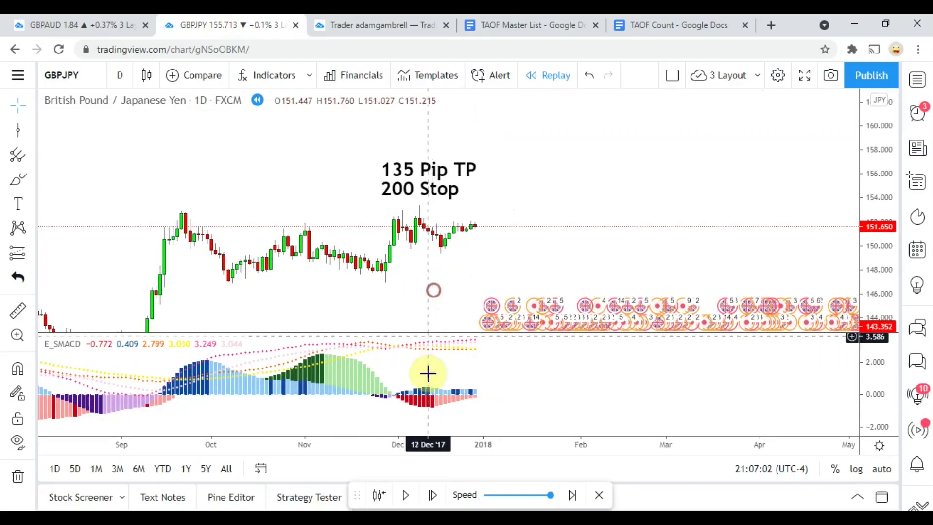
{"action": "left_click", "coordinate": [432, 496]}
{"action": "left_click", "coordinate": [432, 495]}
{"action": "left_click", "coordinate": [435, 499]}
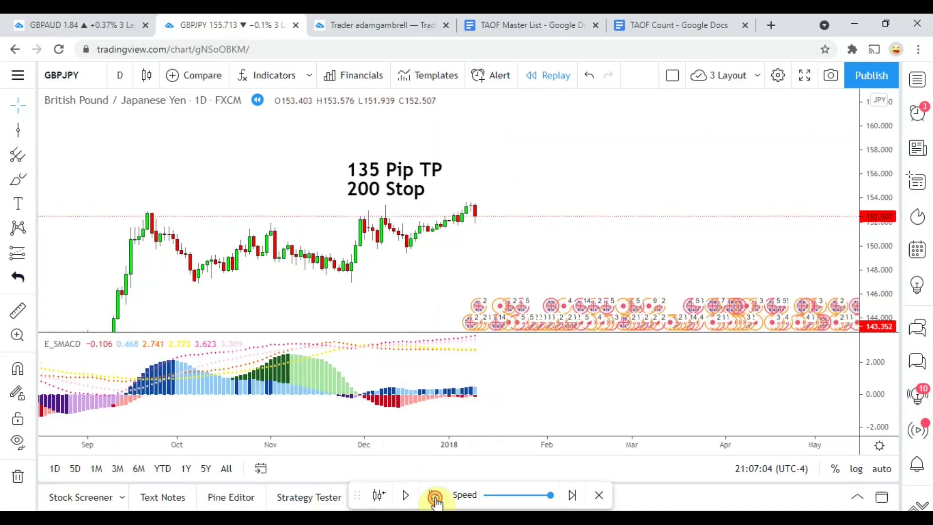
{"action": "left_click", "coordinate": [435, 498]}
{"action": "left_click", "coordinate": [435, 498]}
{"action": "left_click", "coordinate": [435, 498]}
{"action": "left_click", "coordinate": [435, 498]}
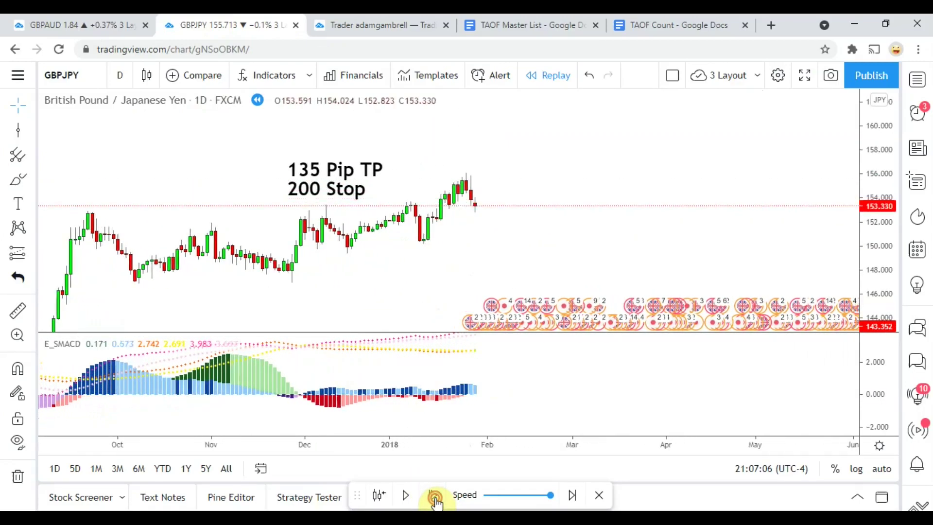
{"action": "left_click", "coordinate": [435, 498]}
{"action": "left_click", "coordinate": [435, 498]}
{"action": "left_click", "coordinate": [435, 499]}
{"action": "left_click", "coordinate": [434, 498]}
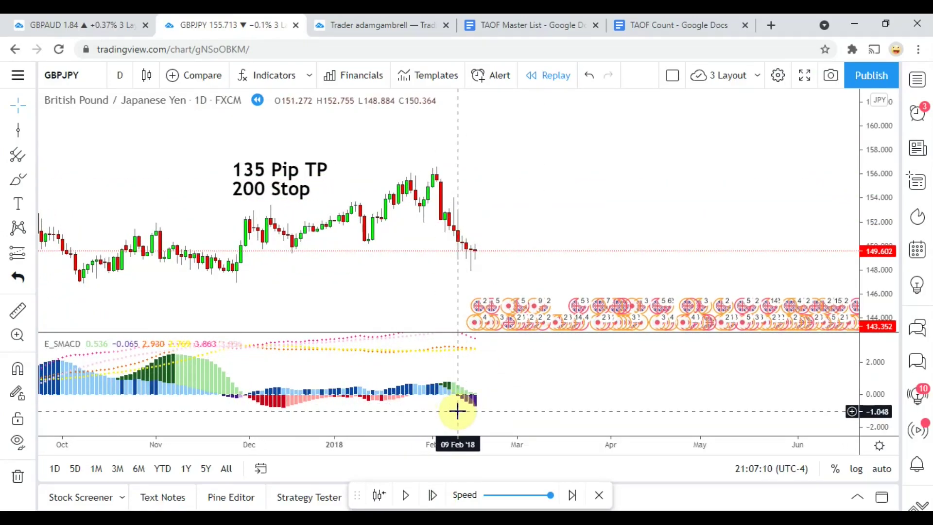
Step: Mark the 9 February 2018 signal on the GBPJPY chart with a green vertical line
{"action": "left_click", "coordinate": [18, 128]}
{"action": "left_click", "coordinate": [457, 273]}
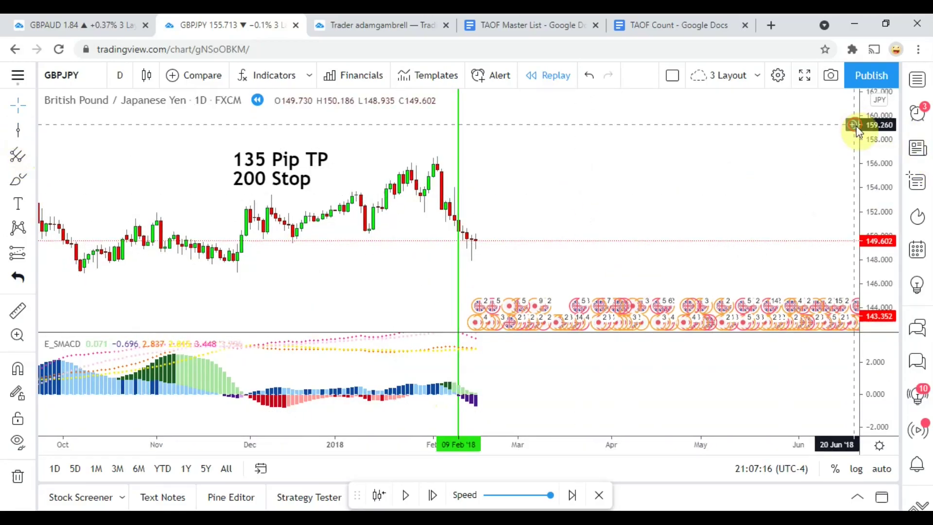
{"action": "left_click", "coordinate": [853, 126]}
{"action": "left_click", "coordinate": [733, 119]}
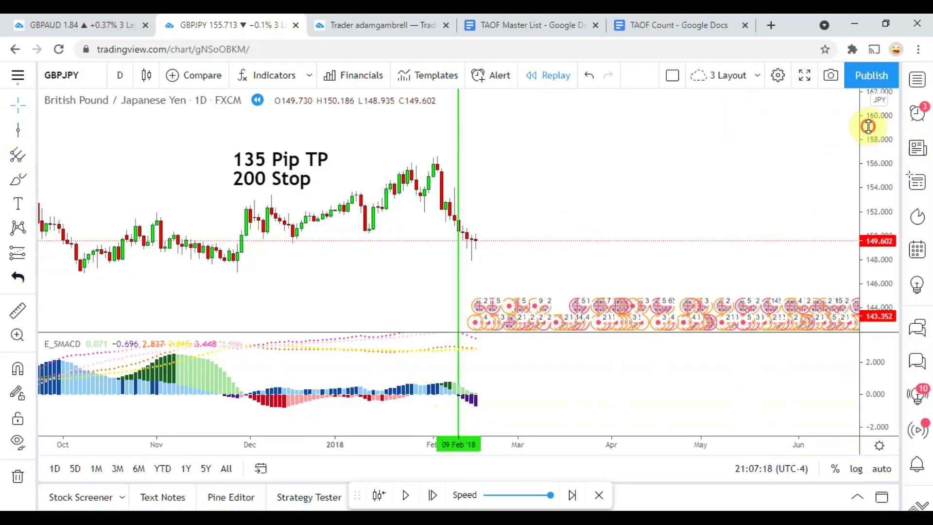
Step: Compress the price scale and measure the downward price move from the 9 February 2018 signal level
{"action": "left_click_drag", "start_coordinate": [868, 126], "coordinate": [868, 193]}
{"action": "left_click_drag", "start_coordinate": [428, 297], "coordinate": [423, 299]}
{"action": "left_click", "coordinate": [455, 236]}
{"action": "left_click", "coordinate": [18, 311]}
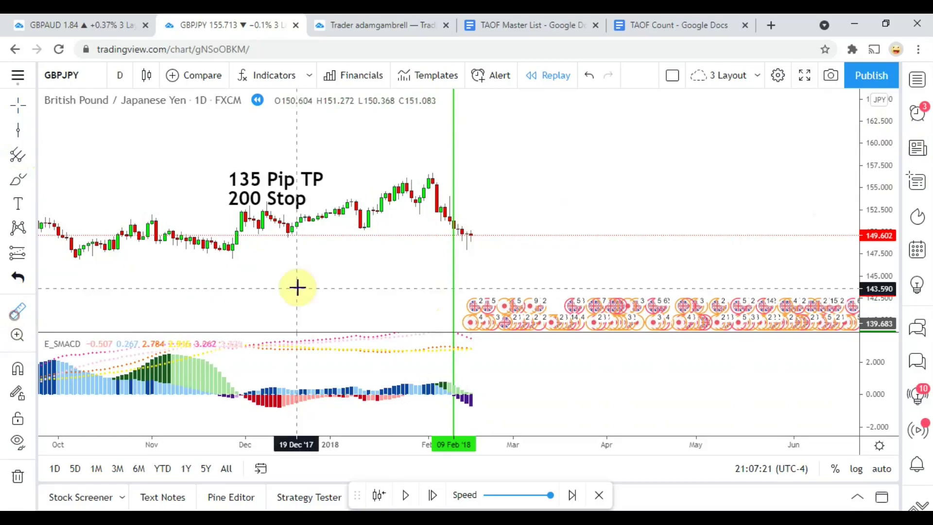
{"action": "left_click", "coordinate": [413, 229]}
{"action": "left_click", "coordinate": [417, 247]}
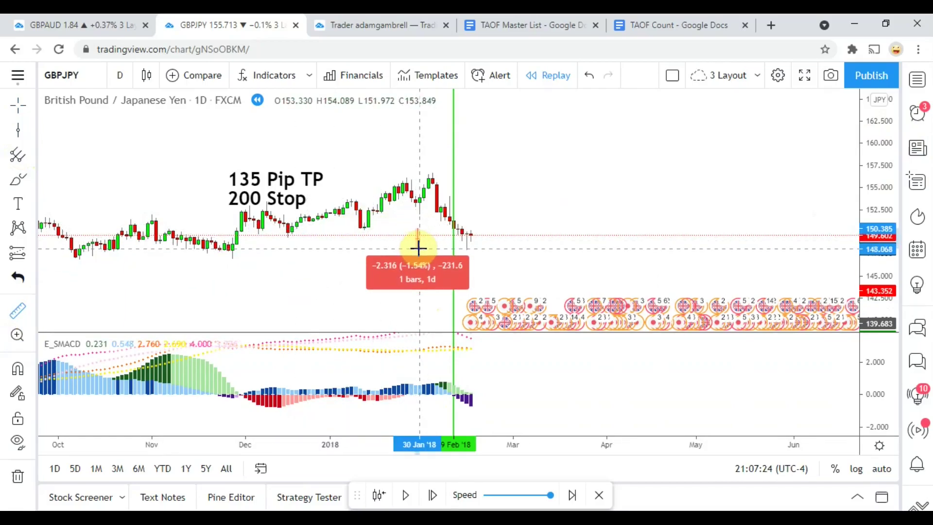
Step: Advance the replay bar by bar through March and April to early May 2018
{"action": "left_click", "coordinate": [433, 496]}
{"action": "left_click", "coordinate": [432, 495]}
{"action": "left_click", "coordinate": [432, 494]}
{"action": "left_click", "coordinate": [432, 495]}
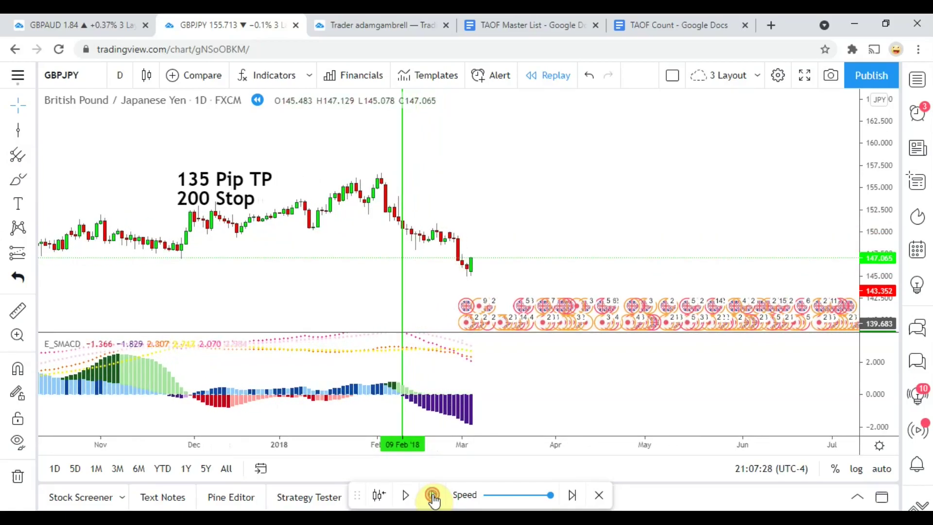
{"action": "left_click", "coordinate": [432, 495]}
{"action": "left_click", "coordinate": [432, 495]}
{"action": "left_click", "coordinate": [432, 495]}
{"action": "left_click", "coordinate": [432, 494]}
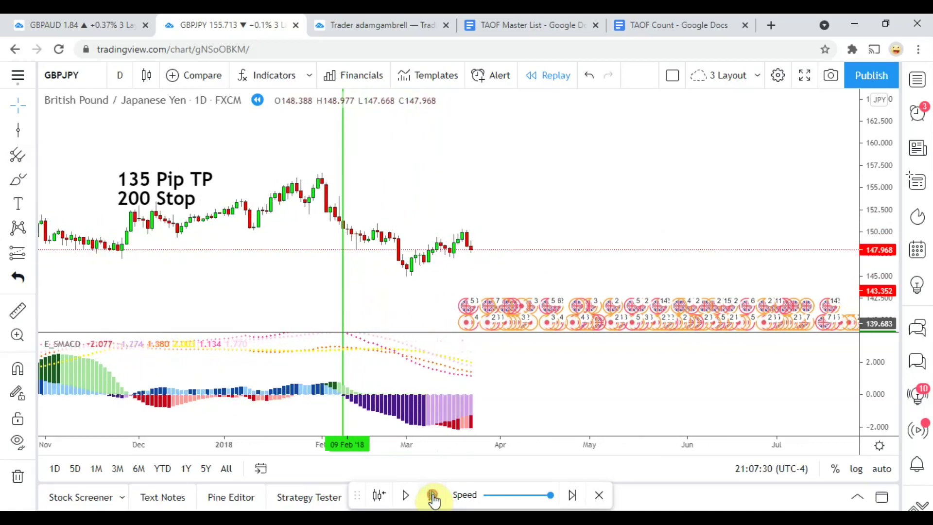
{"action": "left_click", "coordinate": [432, 494]}
{"action": "left_click", "coordinate": [432, 495]}
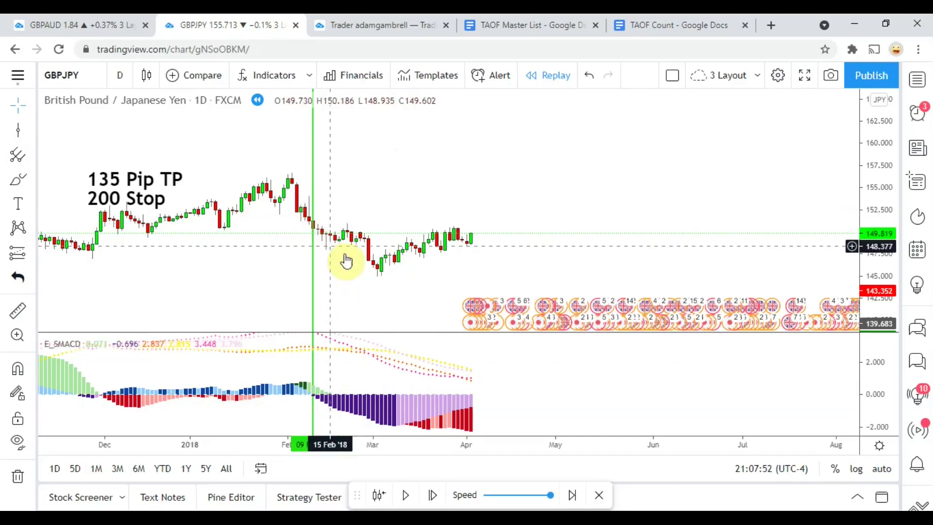
{"action": "left_click", "coordinate": [431, 493]}
{"action": "left_click", "coordinate": [431, 493]}
{"action": "left_click", "coordinate": [431, 493]}
{"action": "left_click", "coordinate": [431, 493]}
{"action": "left_click", "coordinate": [432, 493]}
{"action": "left_click", "coordinate": [432, 493]}
{"action": "left_click", "coordinate": [431, 493]}
{"action": "left_click", "coordinate": [432, 493]}
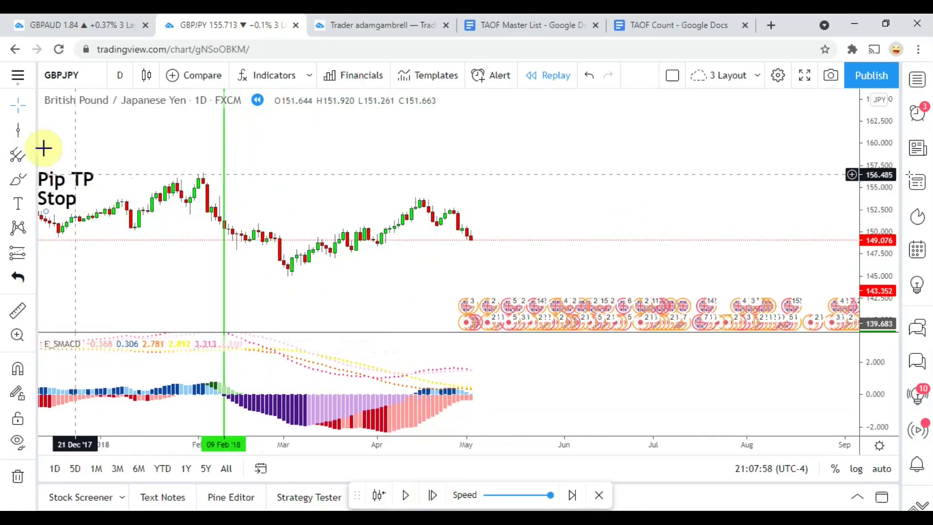
Step: Place a vertical line at 13 April 2018 and measure the upward price move from that signal
{"action": "left_click", "coordinate": [12, 132]}
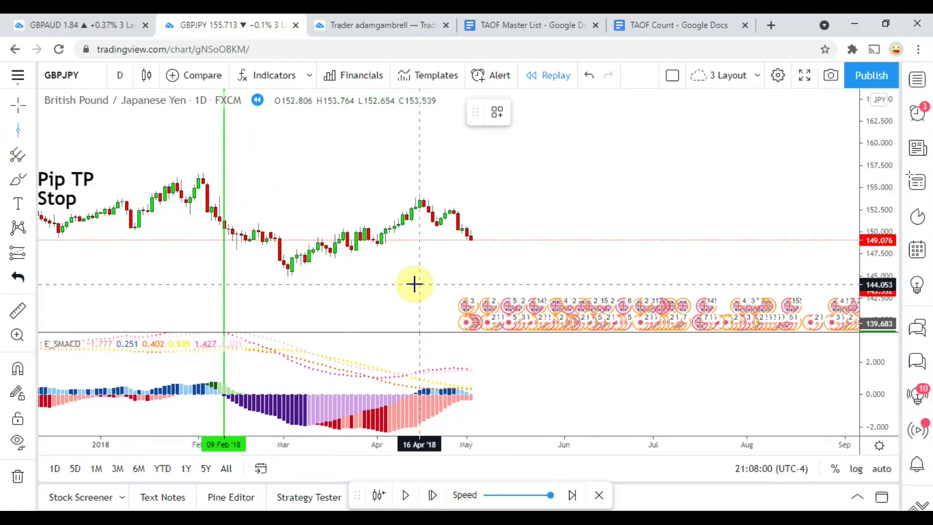
{"action": "left_click", "coordinate": [415, 284]}
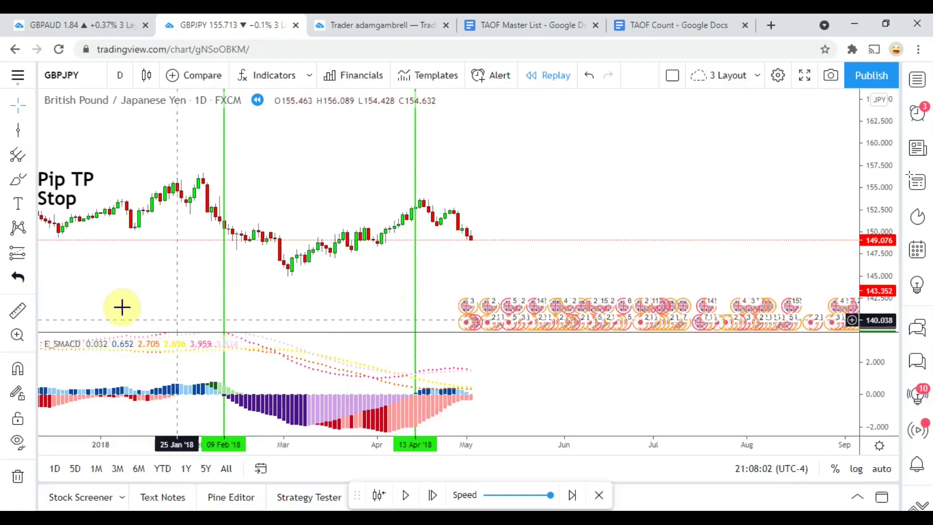
{"action": "left_click", "coordinate": [17, 313]}
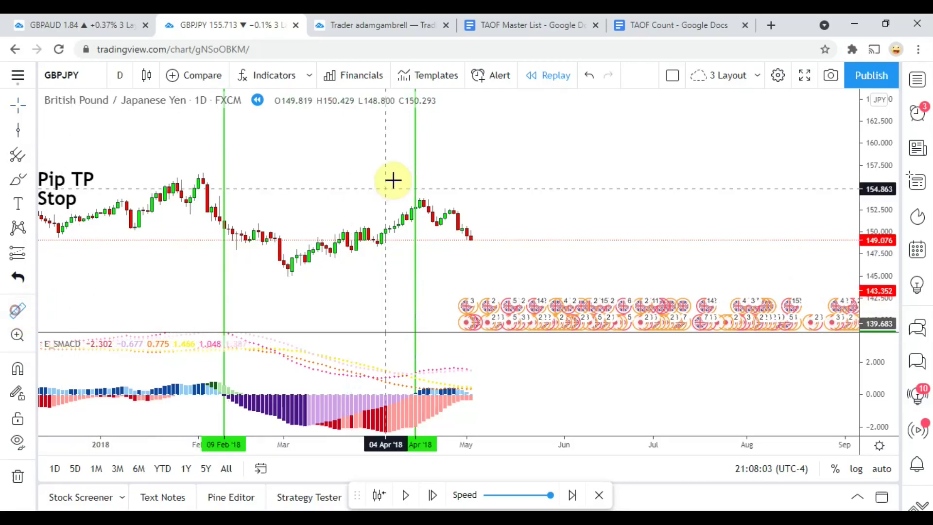
{"action": "left_click", "coordinate": [396, 206]}
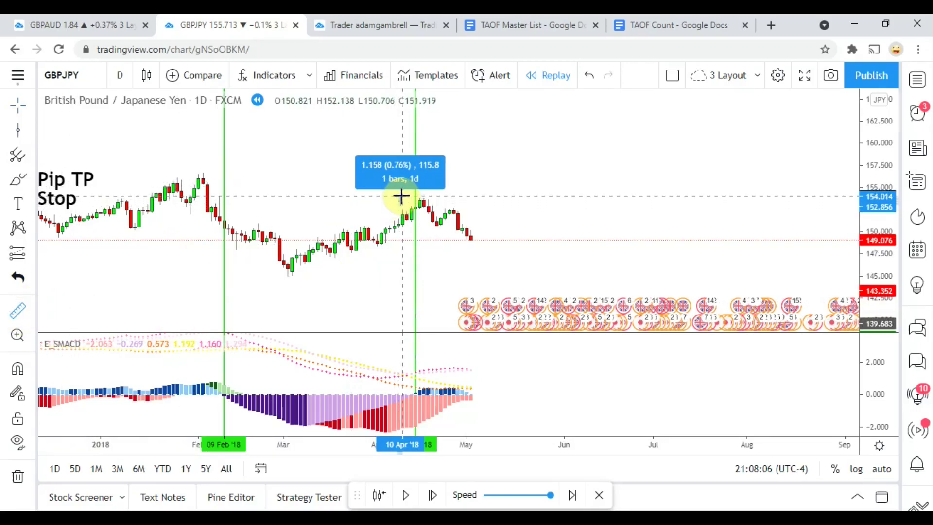
Step: Move the April vertical line to 16 April 2018 and change its colour to red
{"action": "left_click_drag", "start_coordinate": [379, 266], "coordinate": [426, 271]}
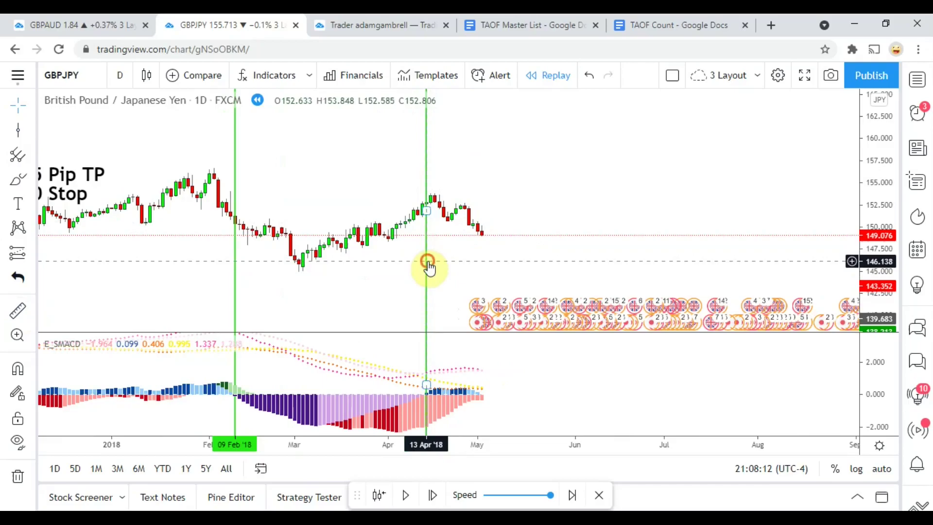
{"action": "left_click_drag", "start_coordinate": [427, 265], "coordinate": [431, 265]}
{"action": "left_click", "coordinate": [524, 113]}
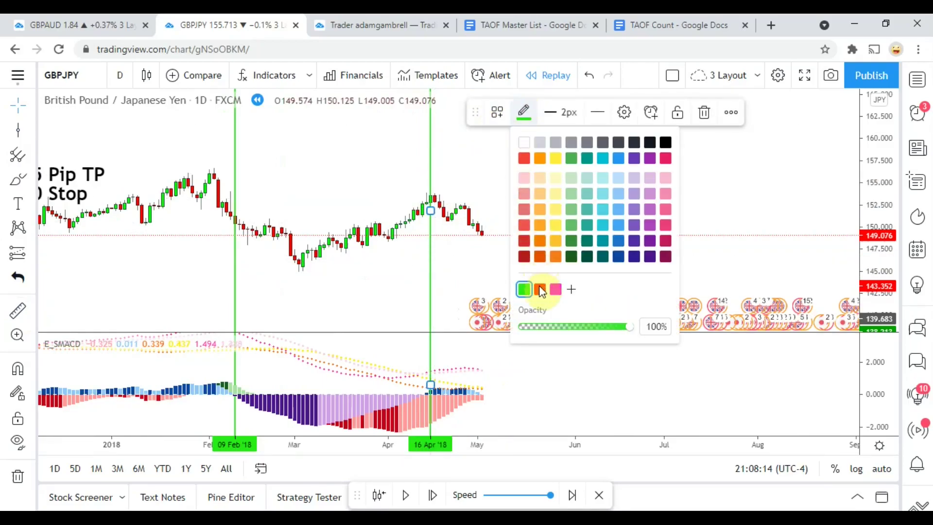
{"action": "left_click", "coordinate": [541, 290]}
{"action": "left_click", "coordinate": [527, 279]}
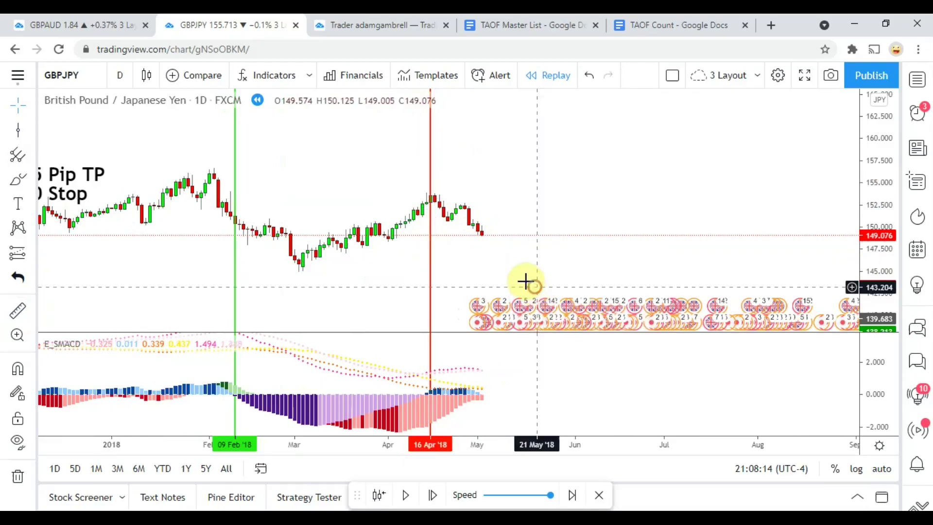
Step: Advance the replay bar by bar from early May to late May 2018
{"action": "left_click", "coordinate": [432, 495]}
{"action": "left_click", "coordinate": [432, 495]}
{"action": "left_click", "coordinate": [431, 495]}
{"action": "left_click", "coordinate": [430, 495]}
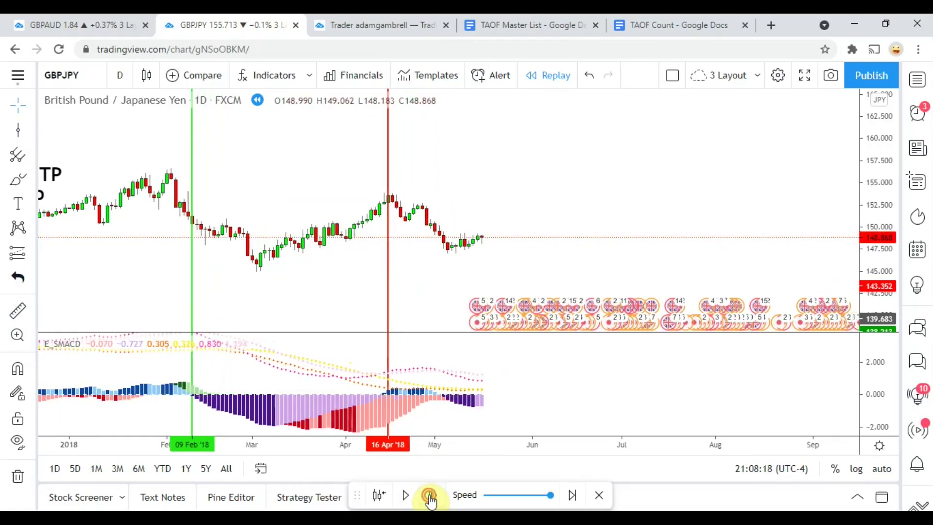
{"action": "left_click", "coordinate": [430, 495]}
Step: Mark the 3 May 2018 signal with a red vertical line
{"action": "left_click", "coordinate": [27, 136]}
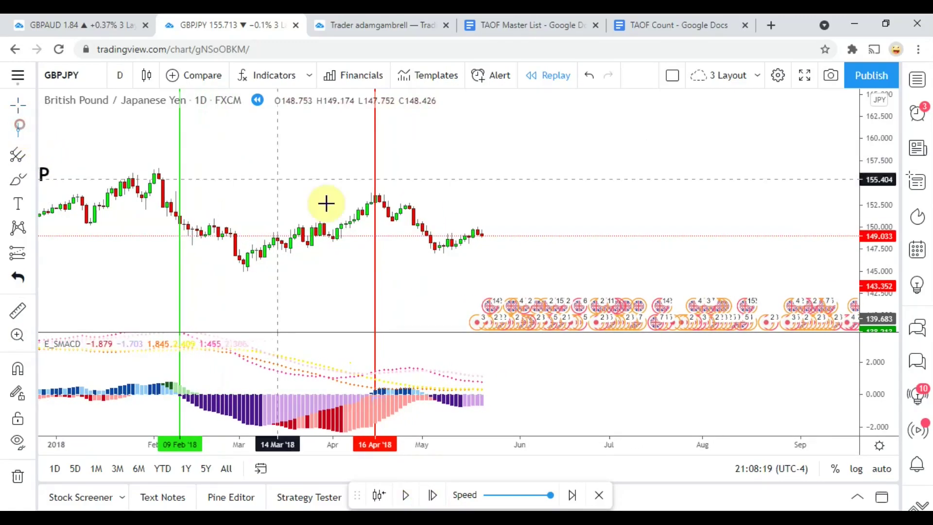
{"action": "left_click", "coordinate": [430, 278]}
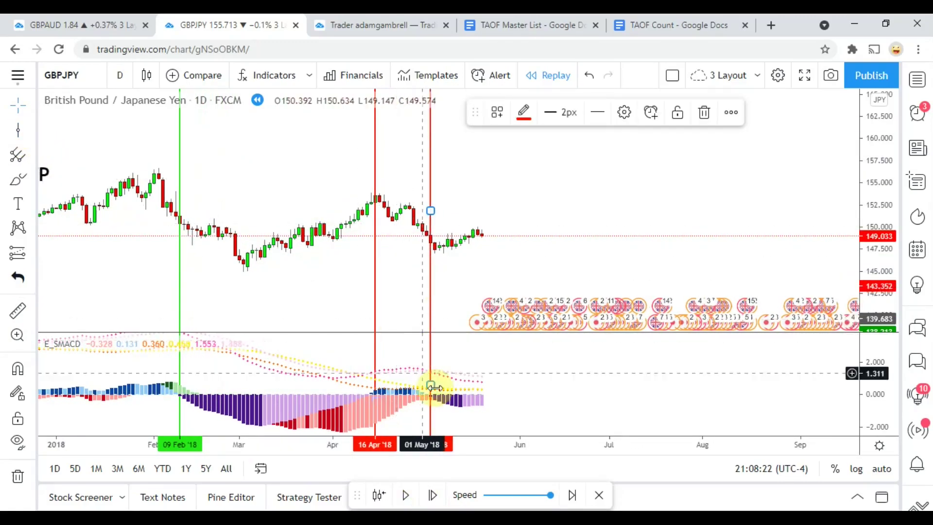
{"action": "left_click", "coordinate": [400, 281]}
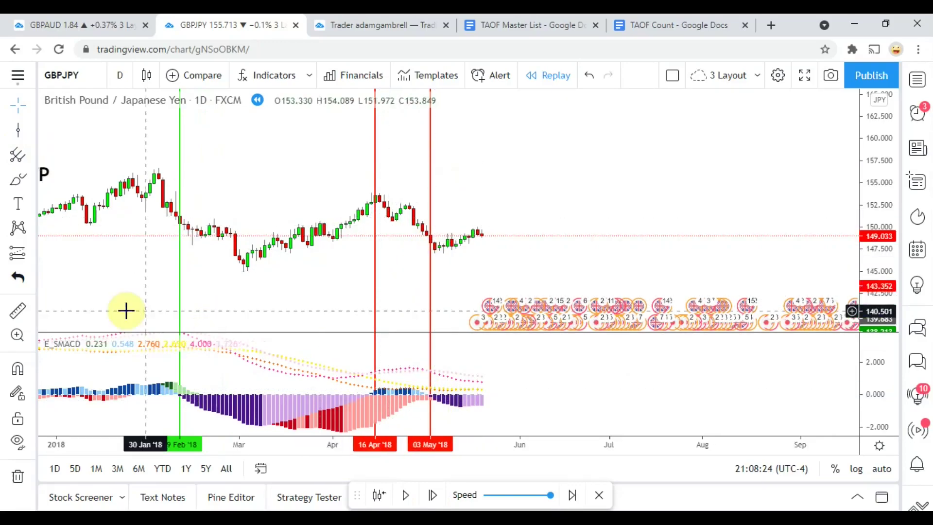
Step: Measure the downward price move from the 3 May 2018 signal level and clear the measurement
{"action": "left_click", "coordinate": [18, 311]}
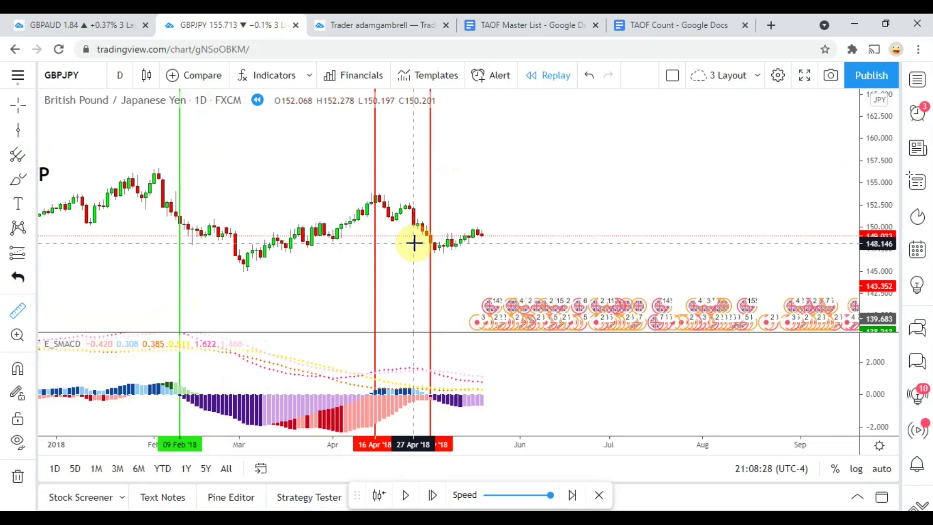
{"action": "left_click_drag", "start_coordinate": [414, 243], "coordinate": [411, 255]}
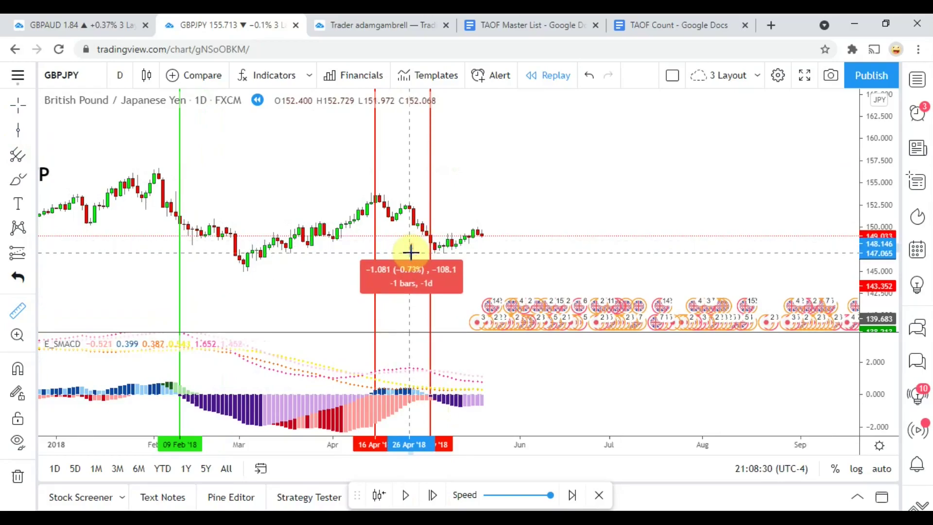
{"action": "left_click", "coordinate": [497, 275]}
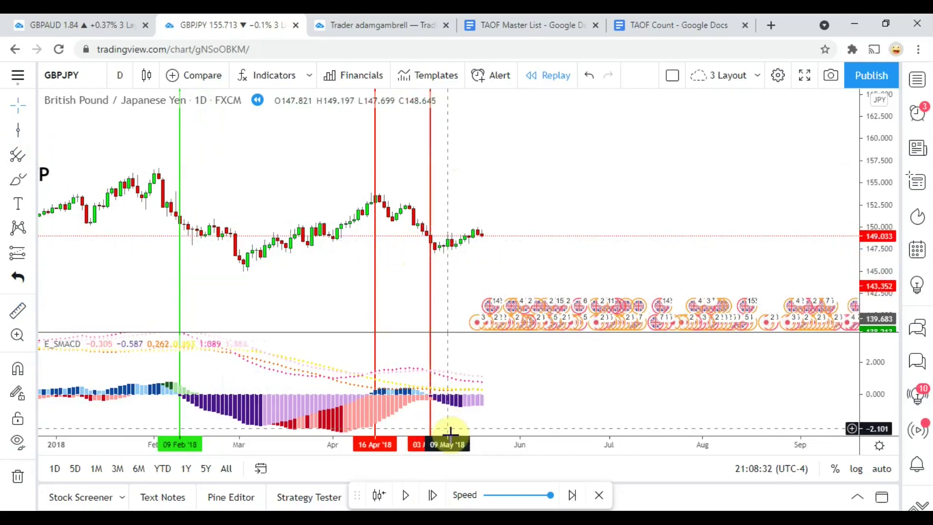
Step: Advance the replay bar by bar from late May to about 20 July 2018
{"action": "left_click", "coordinate": [435, 496]}
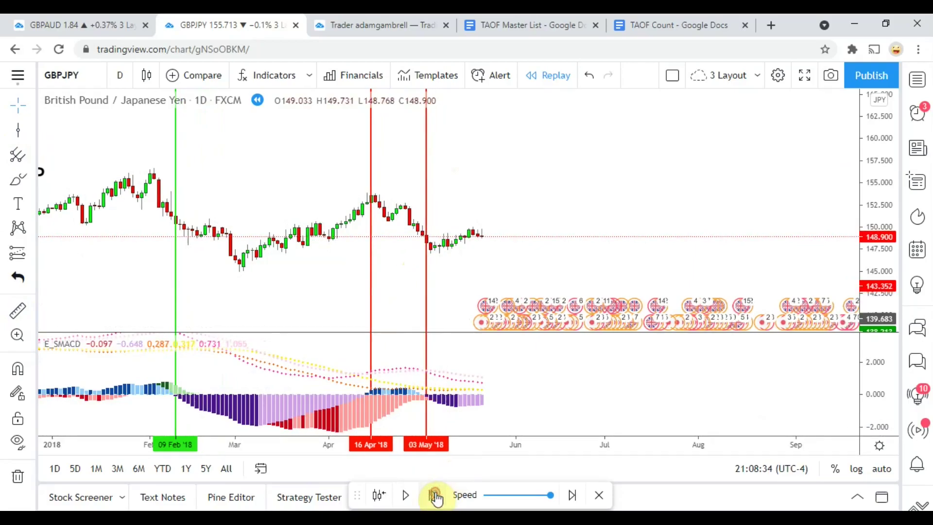
{"action": "left_click", "coordinate": [435, 495]}
{"action": "left_click", "coordinate": [434, 496]}
{"action": "left_click", "coordinate": [435, 495]}
{"action": "left_click", "coordinate": [435, 495]}
{"action": "left_click", "coordinate": [435, 495]}
{"action": "left_click", "coordinate": [435, 495]}
{"action": "left_click", "coordinate": [435, 496]}
{"action": "left_click", "coordinate": [435, 496]}
{"action": "left_click", "coordinate": [435, 495]}
{"action": "left_click", "coordinate": [435, 496]}
{"action": "left_click", "coordinate": [435, 496]}
{"action": "left_click", "coordinate": [435, 495]}
{"action": "left_click", "coordinate": [435, 496]}
{"action": "left_click", "coordinate": [435, 496]}
{"action": "left_click", "coordinate": [435, 495]}
{"action": "left_click", "coordinate": [435, 496]}
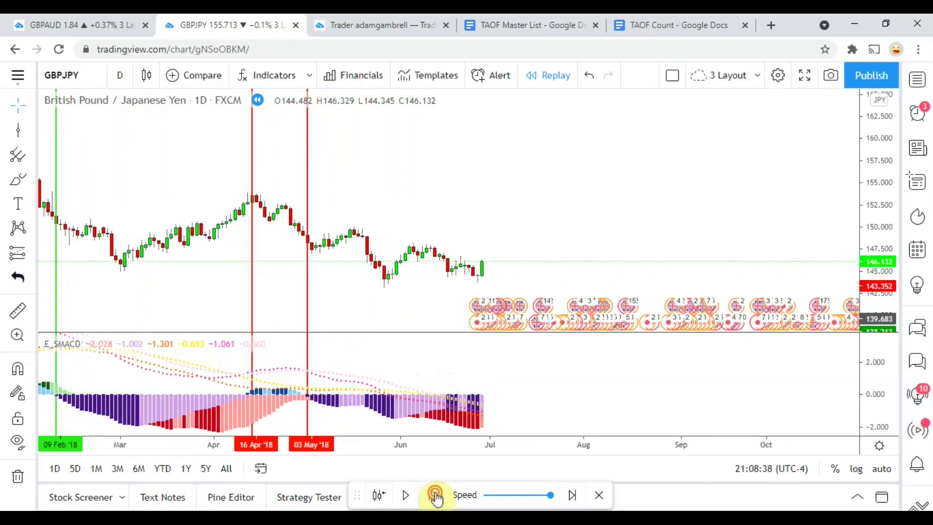
{"action": "left_click", "coordinate": [435, 496]}
{"action": "left_click", "coordinate": [435, 496]}
{"action": "left_click", "coordinate": [435, 495]}
{"action": "left_click", "coordinate": [435, 495]}
{"action": "left_click", "coordinate": [435, 496]}
{"action": "left_click", "coordinate": [435, 496]}
{"action": "left_click", "coordinate": [435, 496]}
{"action": "left_click", "coordinate": [435, 496]}
{"action": "left_click", "coordinate": [434, 496]}
{"action": "left_click", "coordinate": [435, 496]}
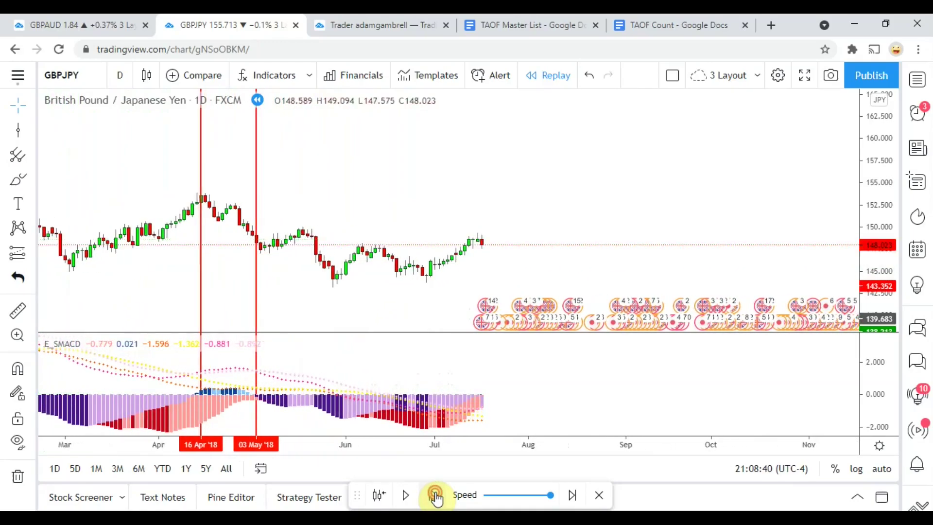
{"action": "left_click", "coordinate": [435, 496]}
{"action": "left_click", "coordinate": [435, 496]}
Step: Measure the upward price move from the 3 May 2018 signal level against the stop and clear the measurement
{"action": "left_click", "coordinate": [20, 320]}
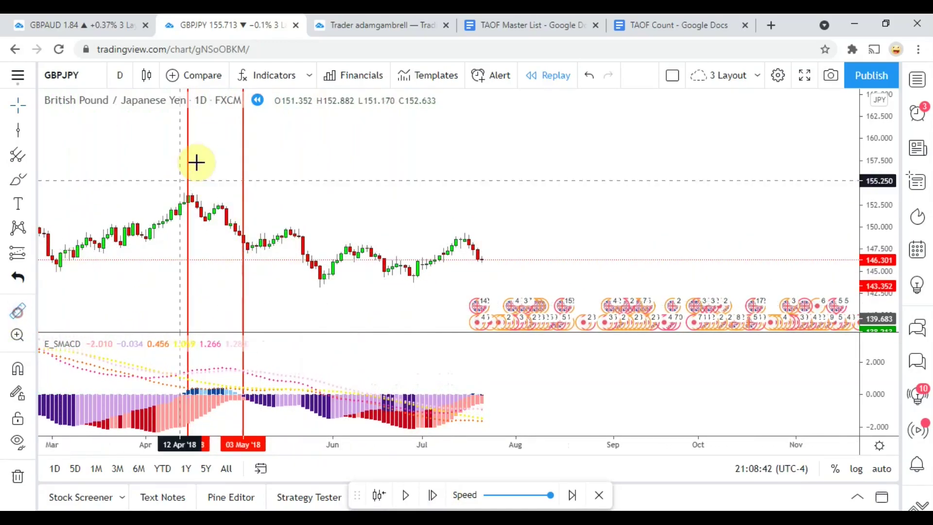
{"action": "left_click", "coordinate": [226, 242]}
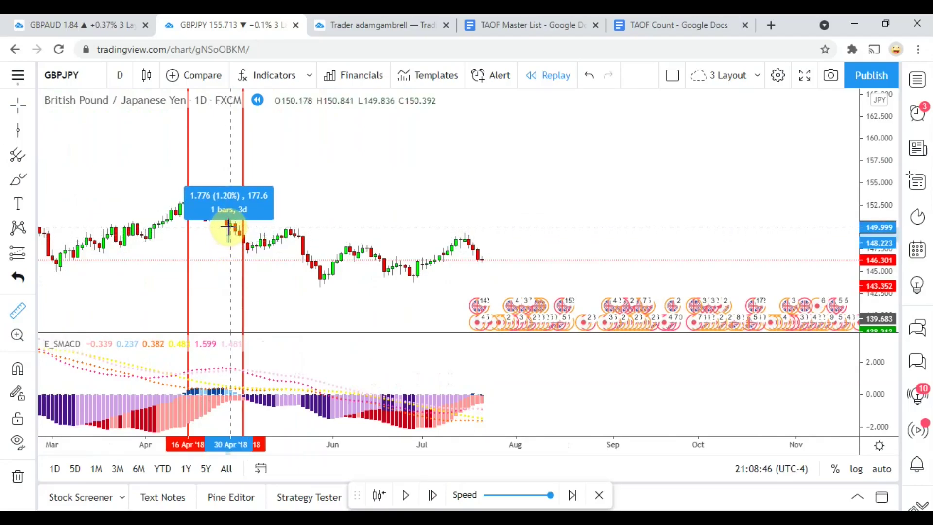
{"action": "scroll", "coordinate": [226, 227], "scroll_direction": "down", "scroll_amount": 4}
{"action": "scroll", "coordinate": [227, 227], "scroll_direction": "up", "scroll_amount": 4}
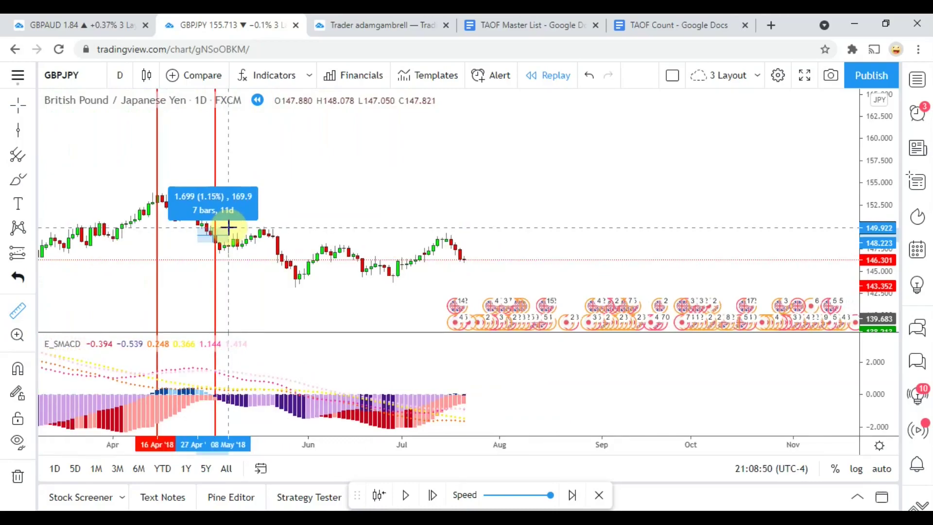
{"action": "key", "text": "Escape"}
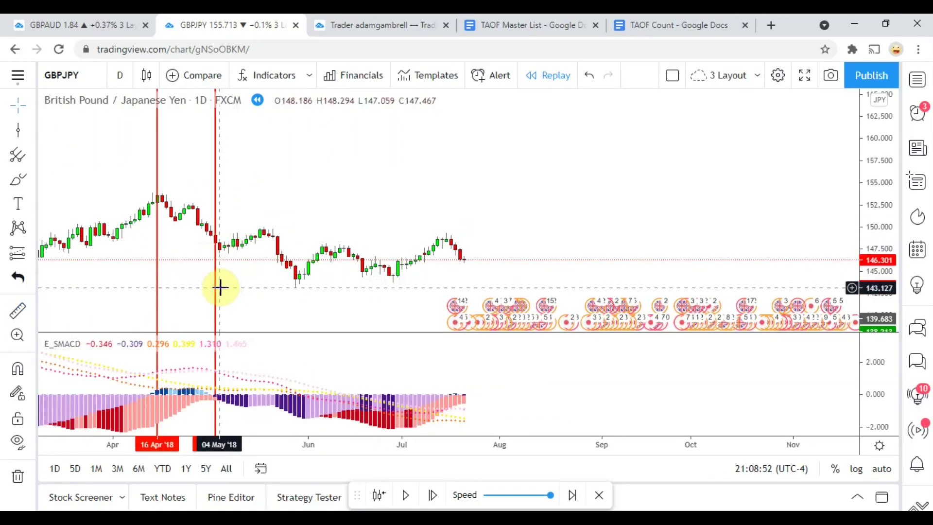
Step: Change the colour of the 3 May 2018 vertical line to green
{"action": "left_click", "coordinate": [521, 110]}
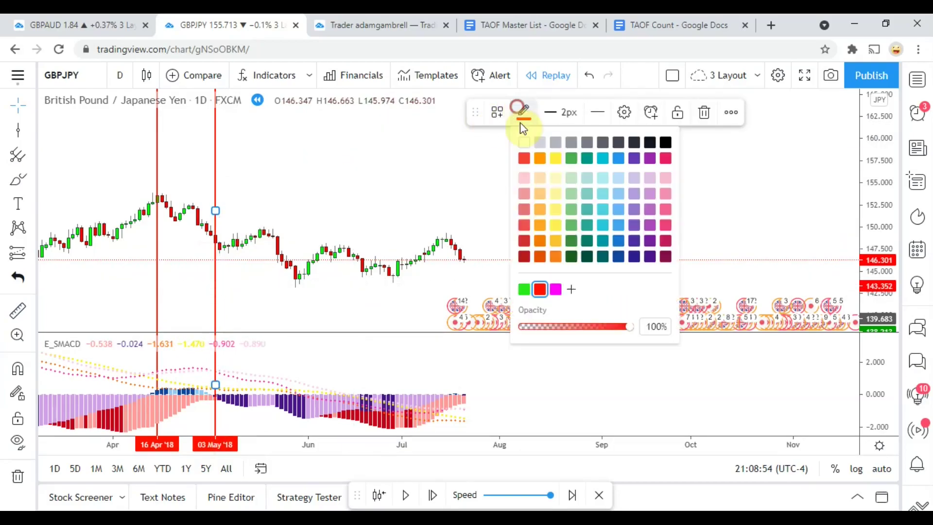
{"action": "left_click", "coordinate": [524, 289]}
{"action": "left_click", "coordinate": [485, 287]}
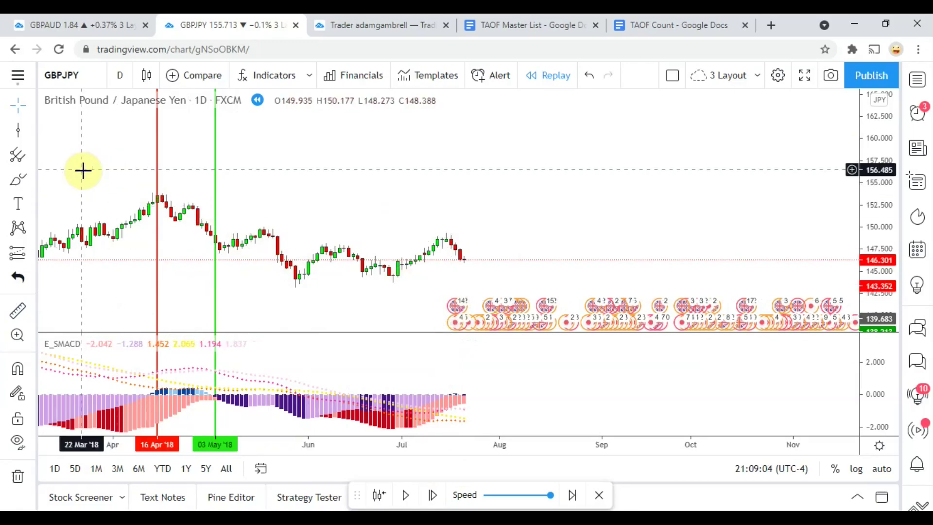
Step: Mark the 17 July 2018 signal with a vertical line
{"action": "left_click", "coordinate": [18, 130]}
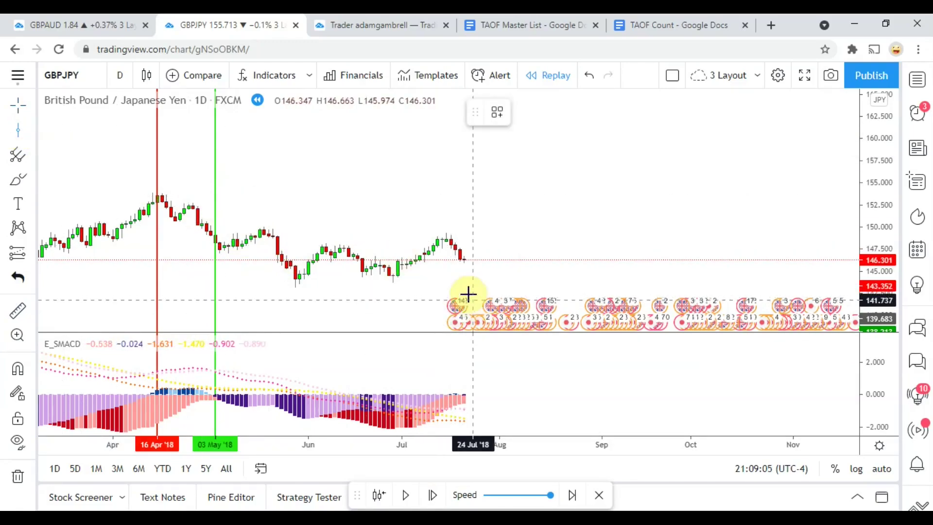
{"action": "left_click", "coordinate": [450, 270]}
{"action": "left_click", "coordinate": [578, 192]}
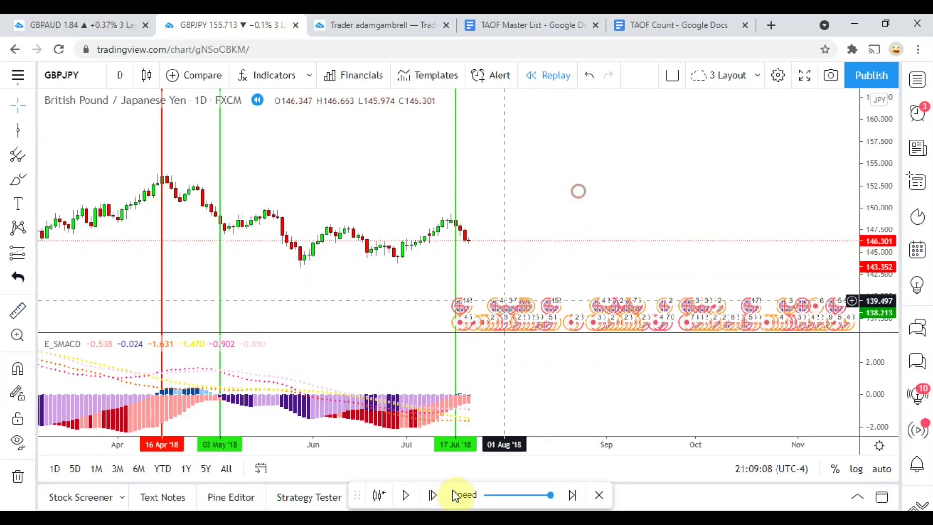
Step: Advance the replay bar by bar from late July to mid-August 2018
{"action": "left_click", "coordinate": [431, 494]}
{"action": "left_click", "coordinate": [431, 495]}
{"action": "left_click", "coordinate": [431, 495]}
{"action": "left_click", "coordinate": [430, 495]}
{"action": "left_click", "coordinate": [431, 495]}
{"action": "left_click", "coordinate": [431, 495]}
{"action": "left_click", "coordinate": [431, 495]}
{"action": "left_click", "coordinate": [431, 494]}
{"action": "left_click", "coordinate": [431, 494]}
{"action": "left_click", "coordinate": [431, 495]}
Step: Change the colour of the 17 July 2018 vertical line to red
{"action": "left_click", "coordinate": [384, 257]}
{"action": "left_click", "coordinate": [525, 117]}
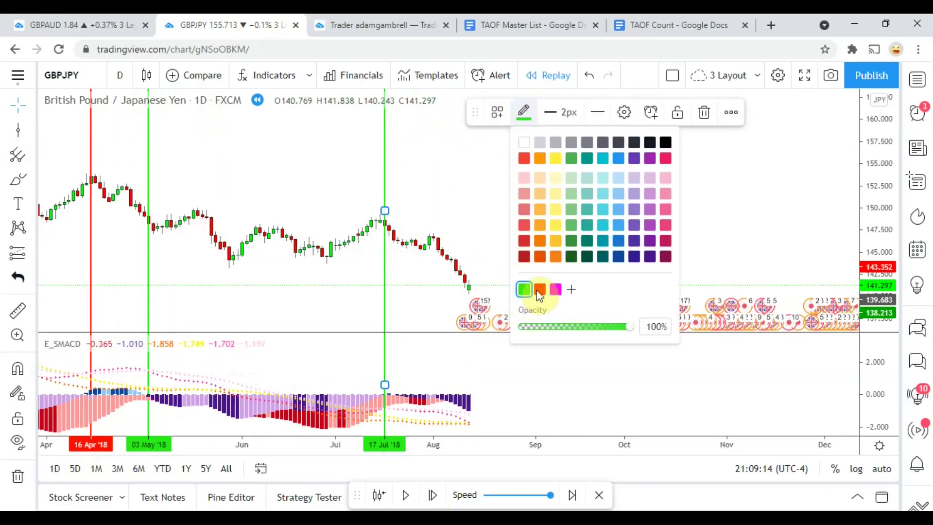
{"action": "left_click", "coordinate": [539, 289]}
{"action": "left_click", "coordinate": [488, 223]}
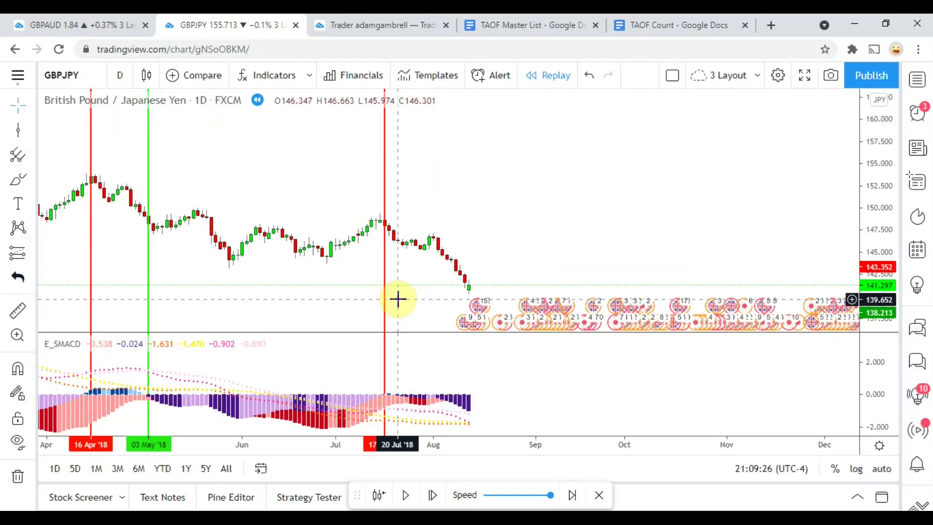
Step: Mark the 20 July 2018 signal with a vertical line and colour it green
{"action": "left_click", "coordinate": [18, 130]}
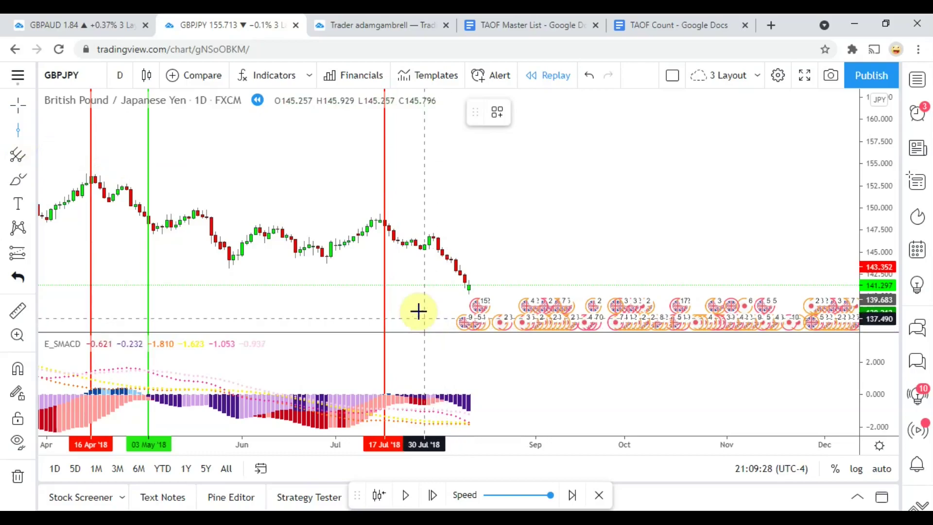
{"action": "left_click", "coordinate": [397, 292]}
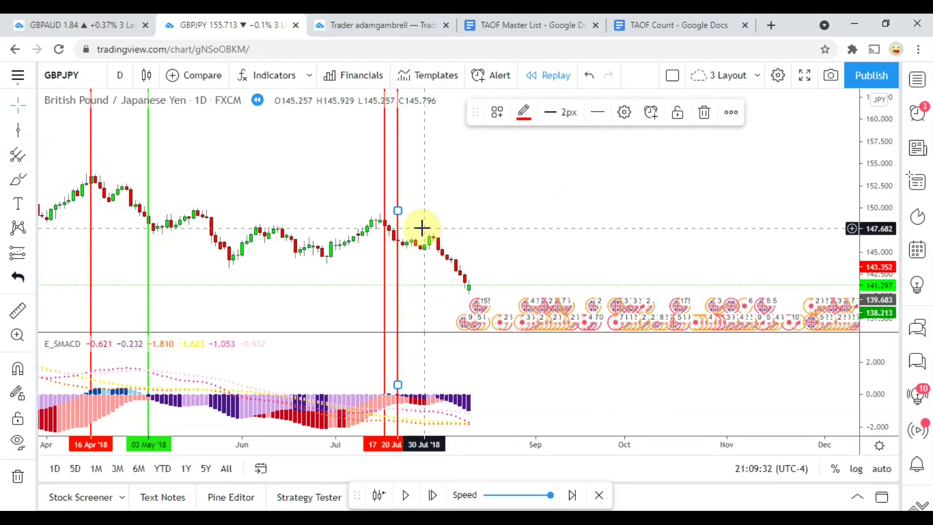
{"action": "left_click", "coordinate": [524, 112]}
{"action": "left_click", "coordinate": [523, 290]}
{"action": "left_click", "coordinate": [521, 223]}
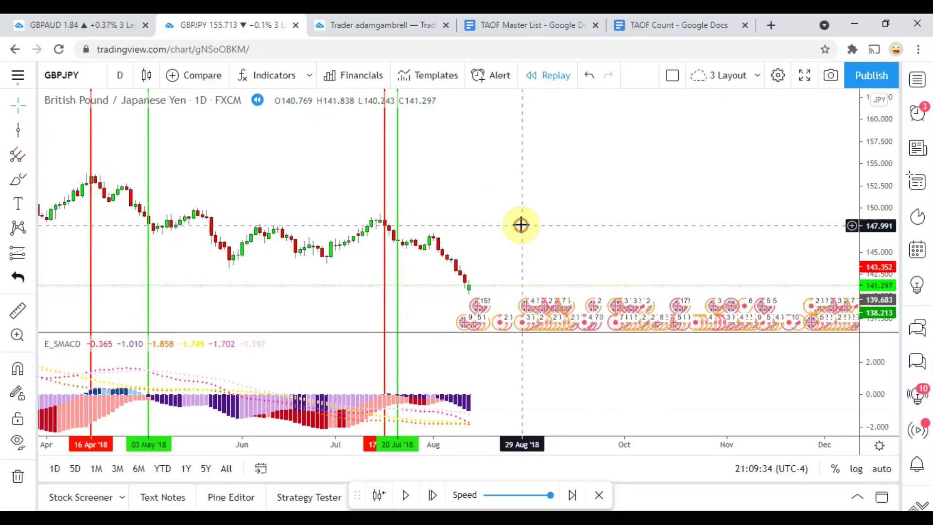
Step: Advance the replay bar by bar from mid-August to early October 2018
{"action": "left_click", "coordinate": [429, 496]}
{"action": "left_click", "coordinate": [430, 496]}
{"action": "left_click", "coordinate": [431, 495]}
{"action": "left_click", "coordinate": [431, 495]}
{"action": "left_click", "coordinate": [431, 496]}
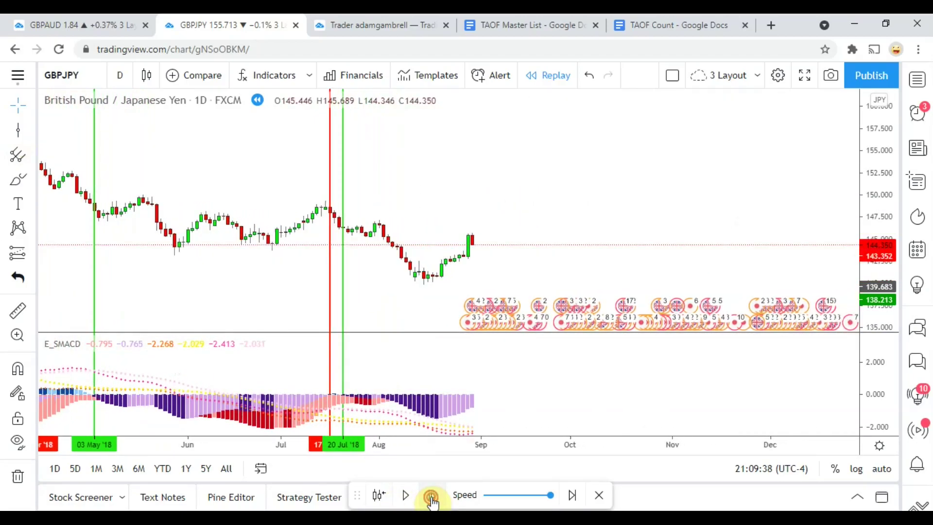
{"action": "left_click", "coordinate": [431, 496]}
{"action": "left_click", "coordinate": [432, 496]}
{"action": "left_click", "coordinate": [431, 496]}
{"action": "left_click", "coordinate": [432, 496]}
{"action": "left_click", "coordinate": [431, 495]}
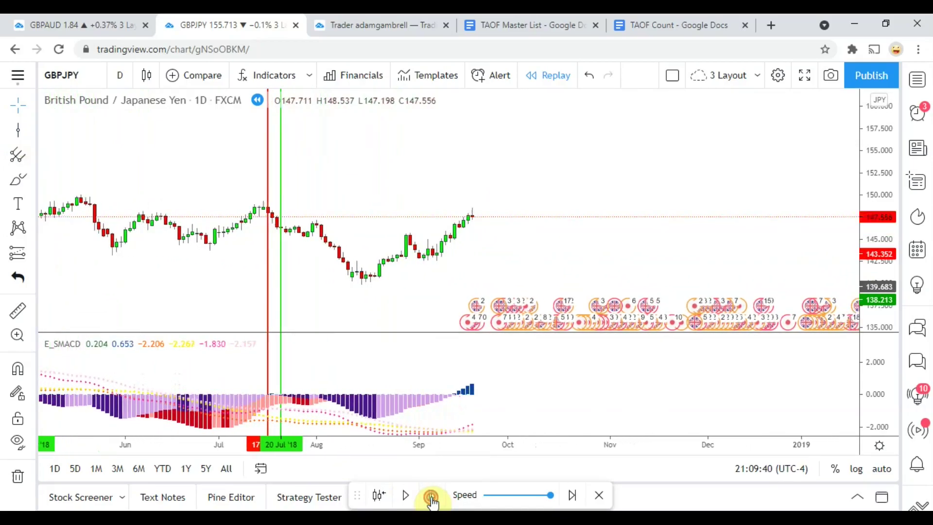
{"action": "left_click", "coordinate": [432, 496]}
{"action": "left_click", "coordinate": [432, 496]}
{"action": "left_click", "coordinate": [431, 496]}
{"action": "left_click", "coordinate": [432, 495]}
{"action": "left_click", "coordinate": [431, 495]}
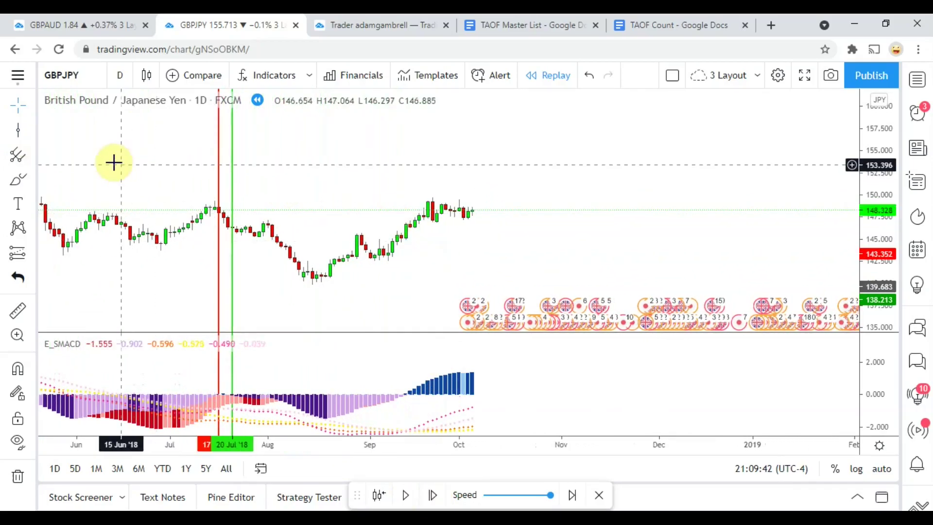
Step: Mark the 13 September 2018 signal with a green vertical line
{"action": "left_click", "coordinate": [19, 130]}
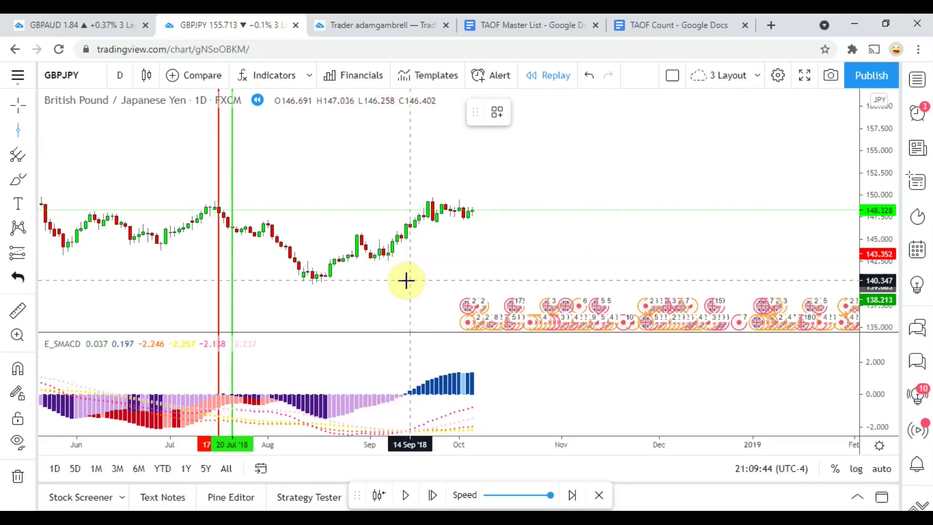
{"action": "left_click", "coordinate": [404, 280]}
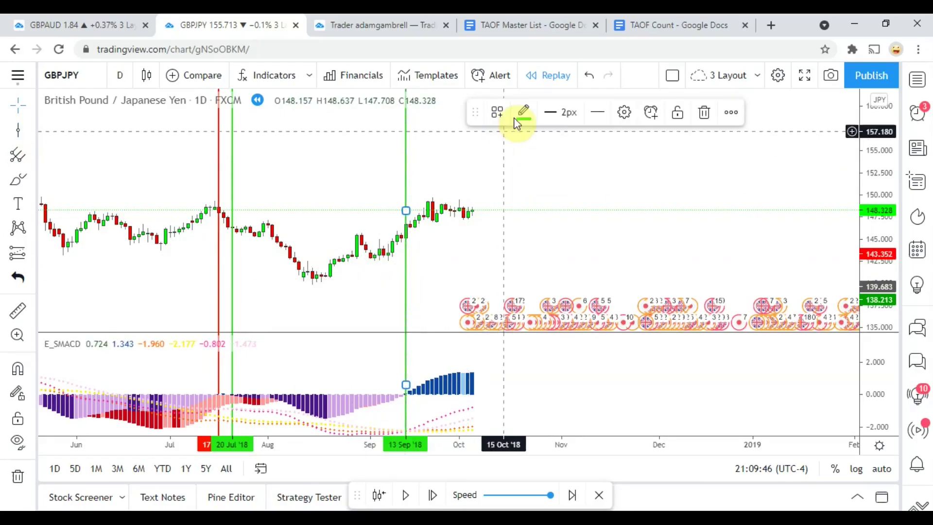
{"action": "left_click", "coordinate": [464, 225]}
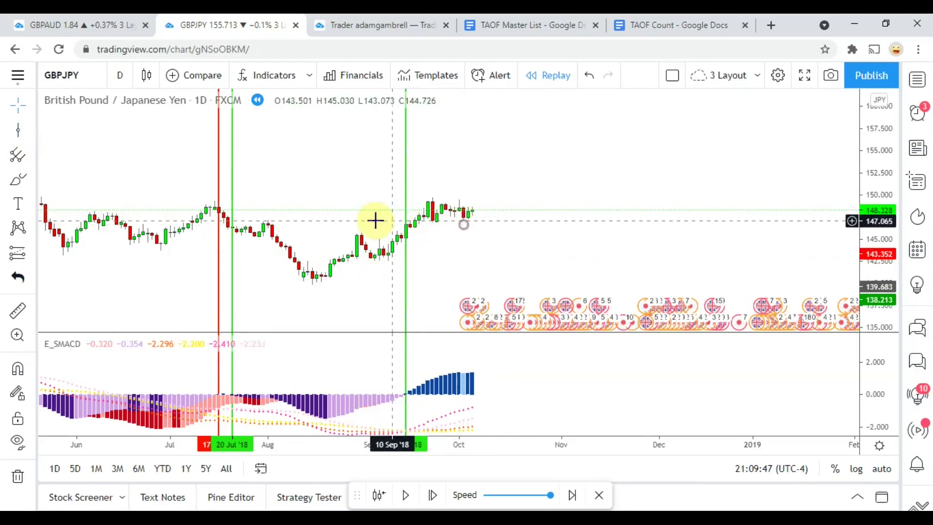
Step: Advance the replay bar by bar from early October to late November 2018
{"action": "left_click", "coordinate": [434, 495]}
{"action": "left_click", "coordinate": [434, 496]}
{"action": "left_click", "coordinate": [434, 495]}
{"action": "left_click", "coordinate": [434, 495]}
{"action": "left_click", "coordinate": [434, 495]}
{"action": "left_click", "coordinate": [434, 495]}
{"action": "left_click", "coordinate": [434, 496]}
{"action": "left_click", "coordinate": [434, 495]}
{"action": "left_click", "coordinate": [434, 496]}
{"action": "left_click", "coordinate": [433, 495]}
{"action": "left_click", "coordinate": [434, 496]}
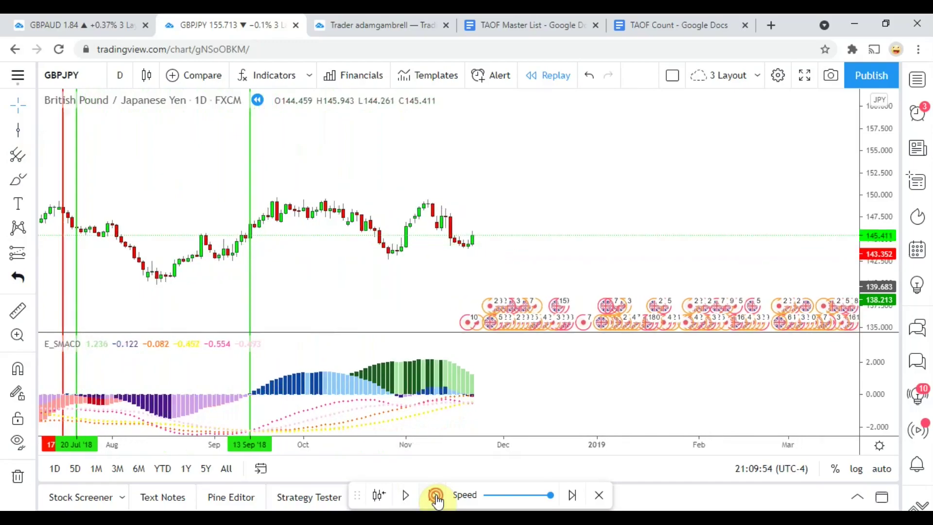
{"action": "left_click", "coordinate": [434, 495]}
Step: Mark the 30 October 2018 signal with a vertical line and colour it red
{"action": "left_click", "coordinate": [18, 130]}
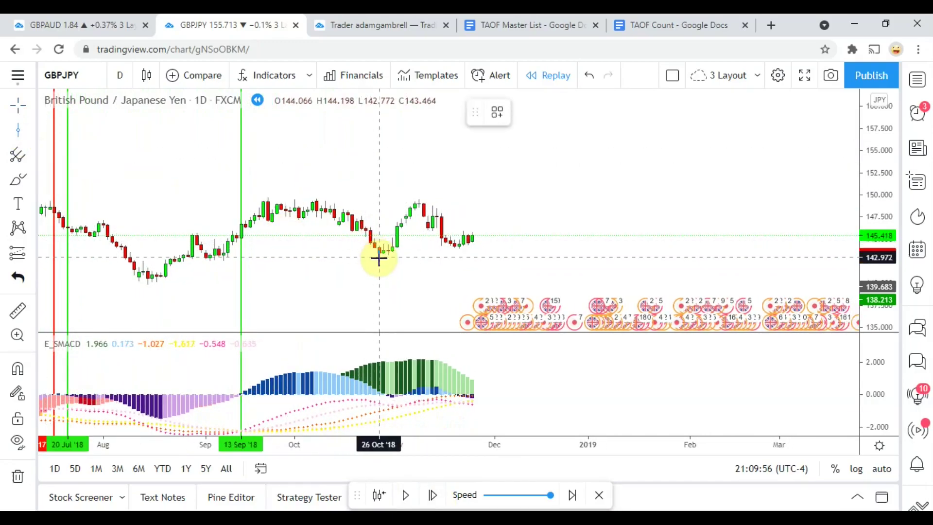
{"action": "left_click", "coordinate": [387, 266]}
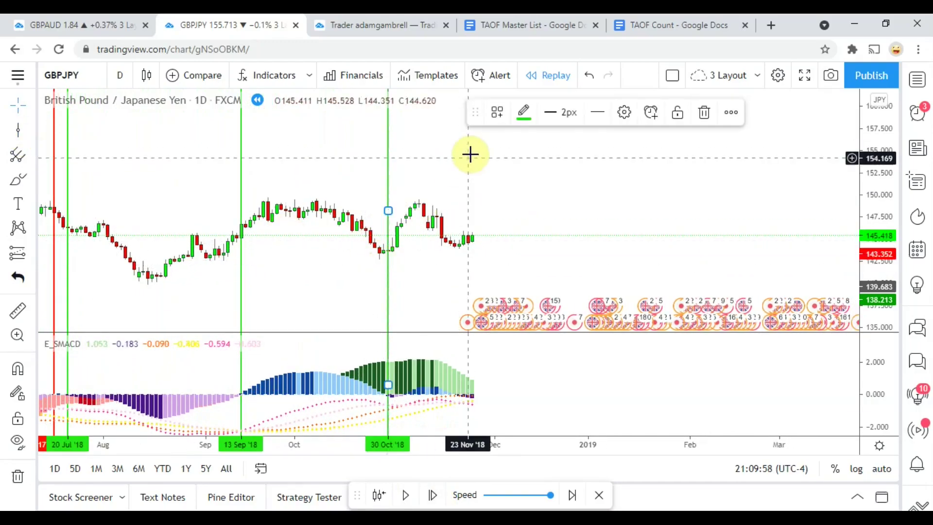
{"action": "left_click", "coordinate": [523, 113]}
{"action": "left_click", "coordinate": [536, 288]}
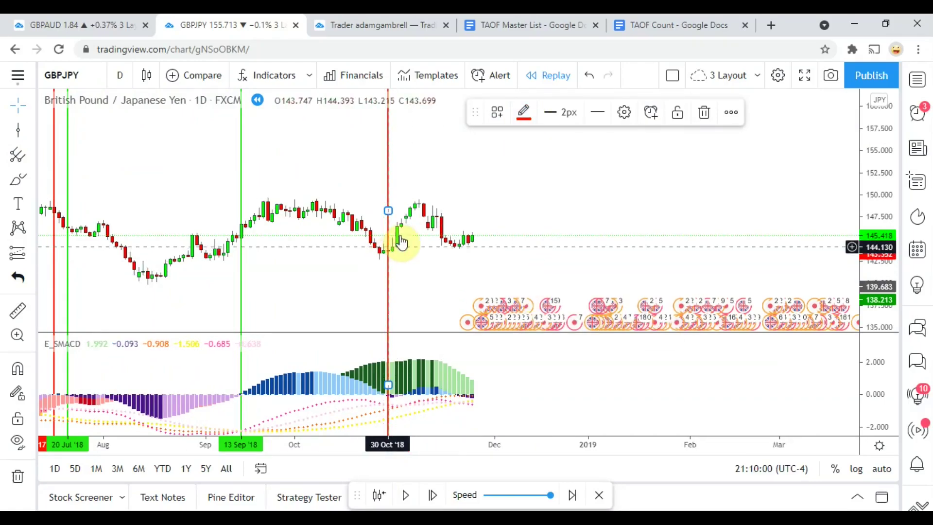
{"action": "left_click", "coordinate": [412, 327]}
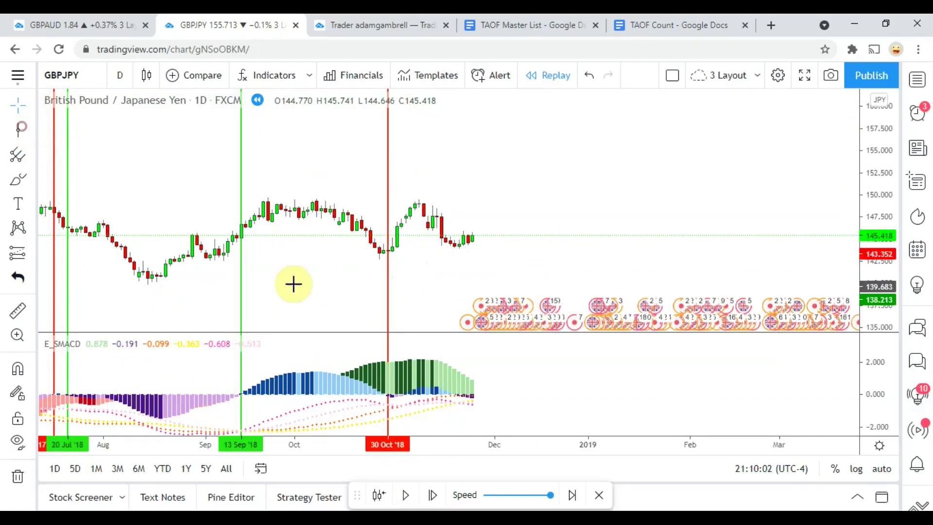
Step: Mark the 5 November 2018 signal with a vertical line and measure the upward price move from its level
{"action": "left_click", "coordinate": [406, 297]}
{"action": "left_click", "coordinate": [347, 291]}
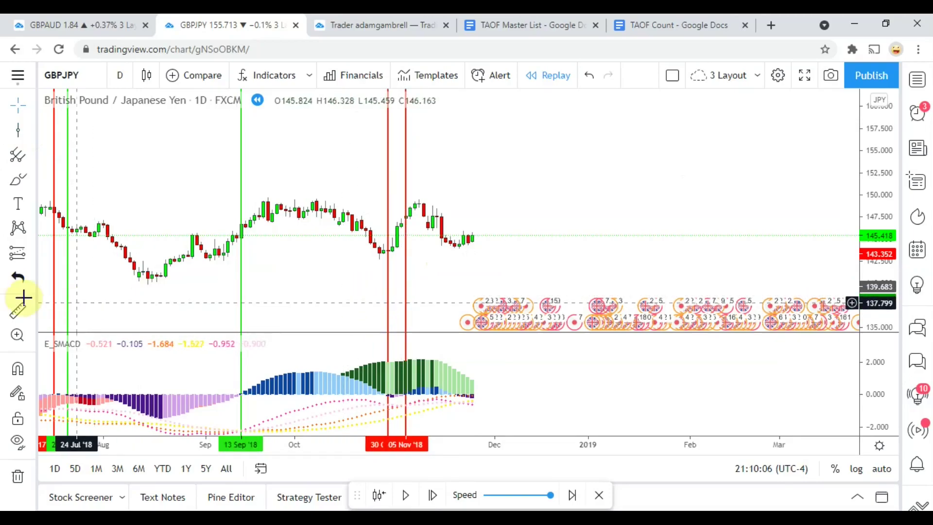
{"action": "left_click", "coordinate": [17, 313]}
{"action": "left_click", "coordinate": [423, 217]}
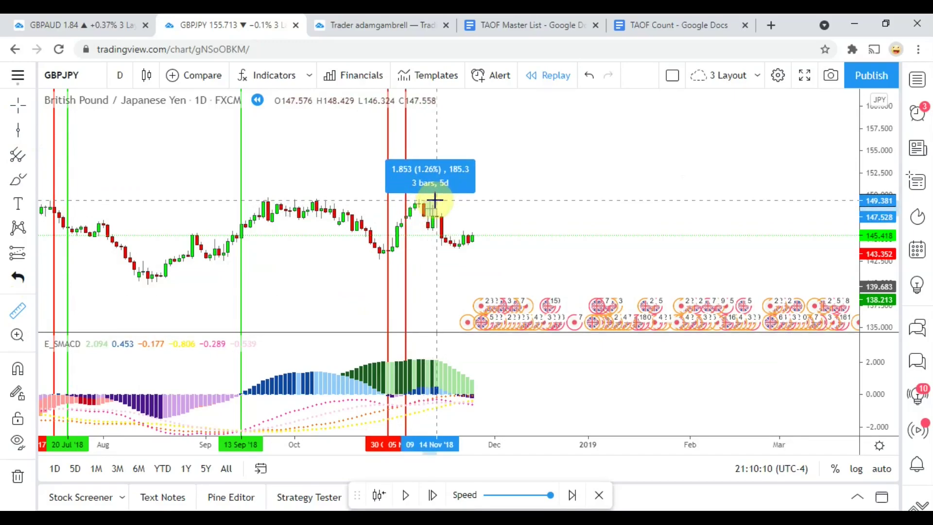
{"action": "left_click", "coordinate": [435, 201]}
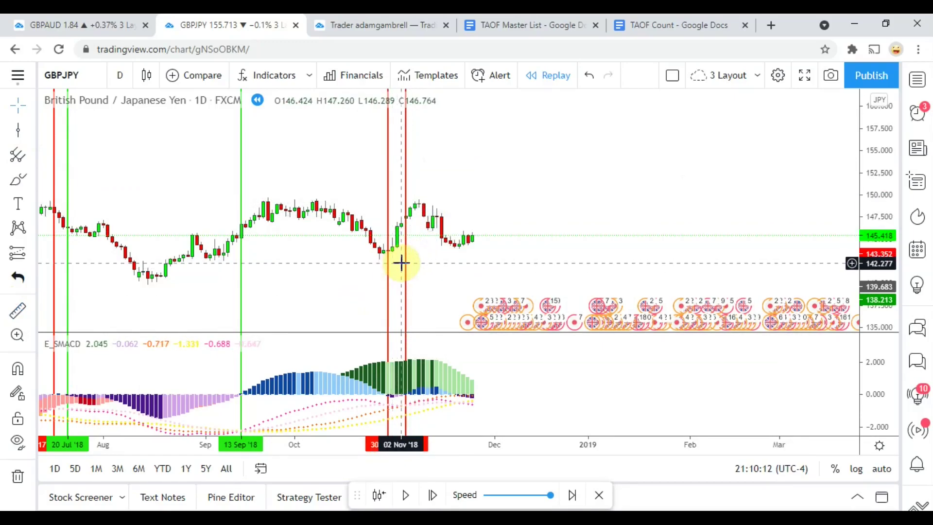
Step: Change the colour of the 5 November 2018 vertical line to green
{"action": "left_click", "coordinate": [406, 259]}
{"action": "left_click", "coordinate": [526, 117]}
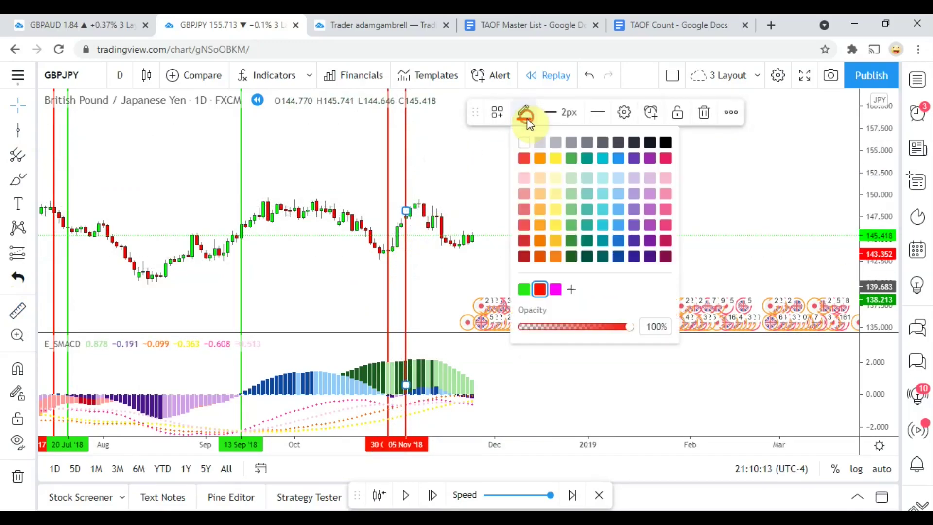
{"action": "left_click", "coordinate": [525, 287]}
{"action": "left_click", "coordinate": [452, 279]}
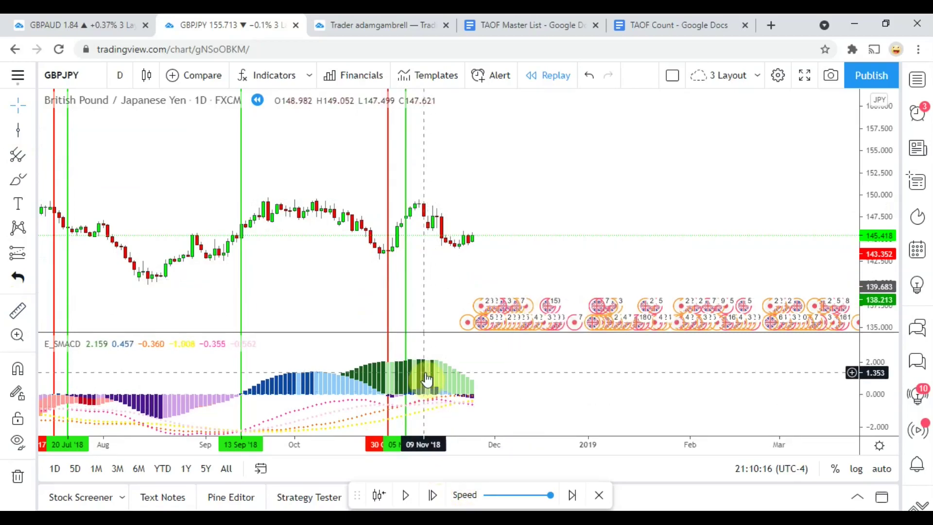
Step: Mark the 20 November 2018 signal with a green vertical line
{"action": "left_click", "coordinate": [18, 130]}
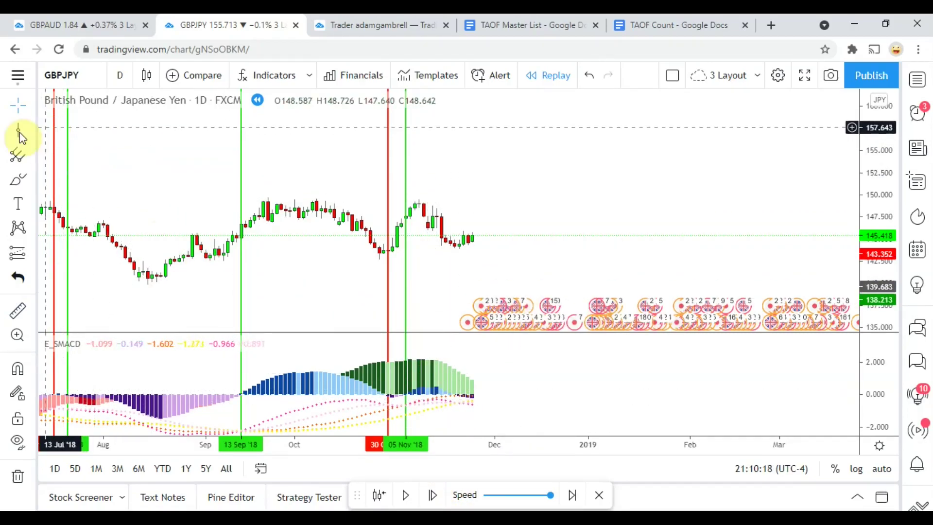
{"action": "left_click", "coordinate": [452, 278]}
{"action": "left_click", "coordinate": [530, 280]}
Step: Advance the replay bar by bar from late November to late December 2018
{"action": "left_click", "coordinate": [433, 495]}
{"action": "left_click", "coordinate": [433, 495]}
{"action": "left_click", "coordinate": [432, 495]}
{"action": "left_click", "coordinate": [433, 495]}
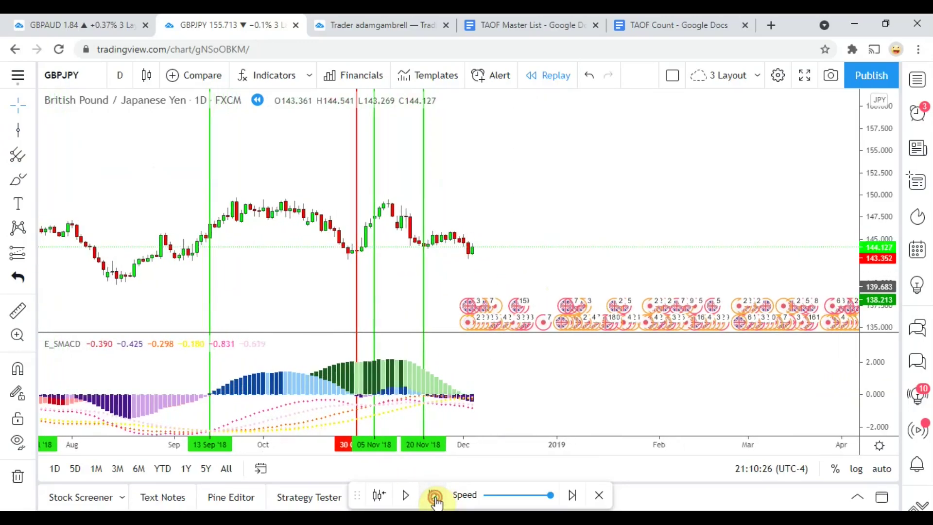
{"action": "left_click", "coordinate": [433, 496]}
{"action": "left_click", "coordinate": [433, 496]}
{"action": "left_click", "coordinate": [433, 495]}
{"action": "left_click", "coordinate": [433, 495]}
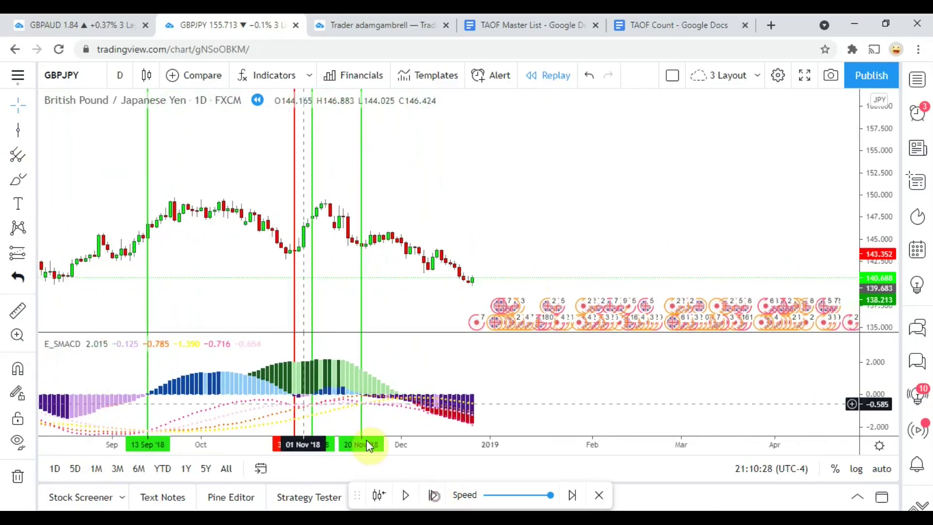
Step: Measure a price move from the 144.208 level near mid-November 2018, then clear the measurement
{"action": "left_click", "coordinate": [345, 246], "text": "shift"}
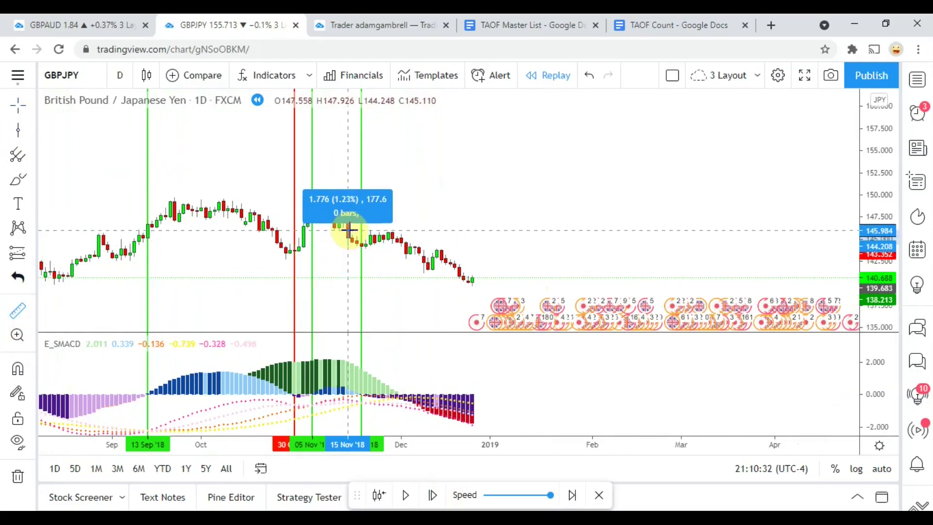
{"action": "left_click", "coordinate": [408, 293]}
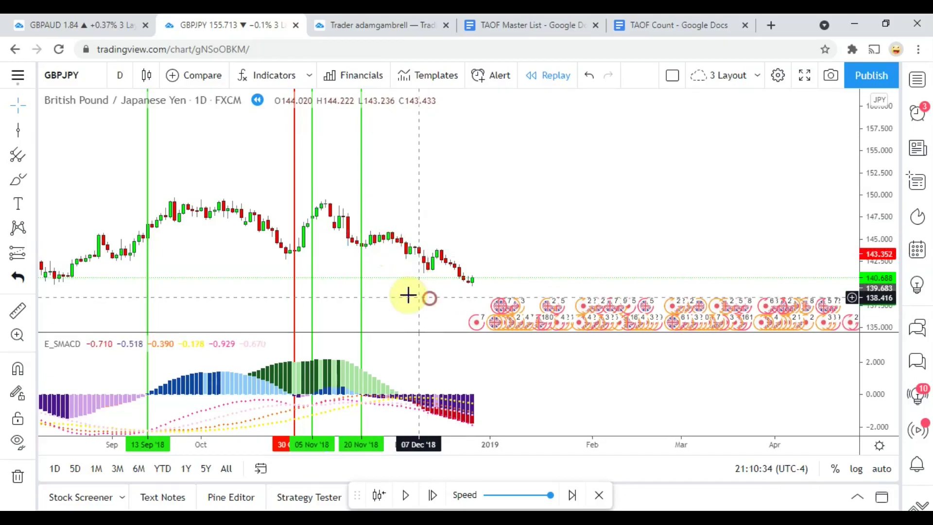
Step: Advance the replay bar by bar from late December 2018 to early January 2019
{"action": "left_click", "coordinate": [434, 496]}
{"action": "left_click", "coordinate": [434, 495]}
{"action": "left_click", "coordinate": [434, 495]}
{"action": "left_click", "coordinate": [434, 496]}
{"action": "left_click", "coordinate": [434, 495]}
{"action": "left_click_drag", "start_coordinate": [371, 276], "coordinate": [409, 231]}
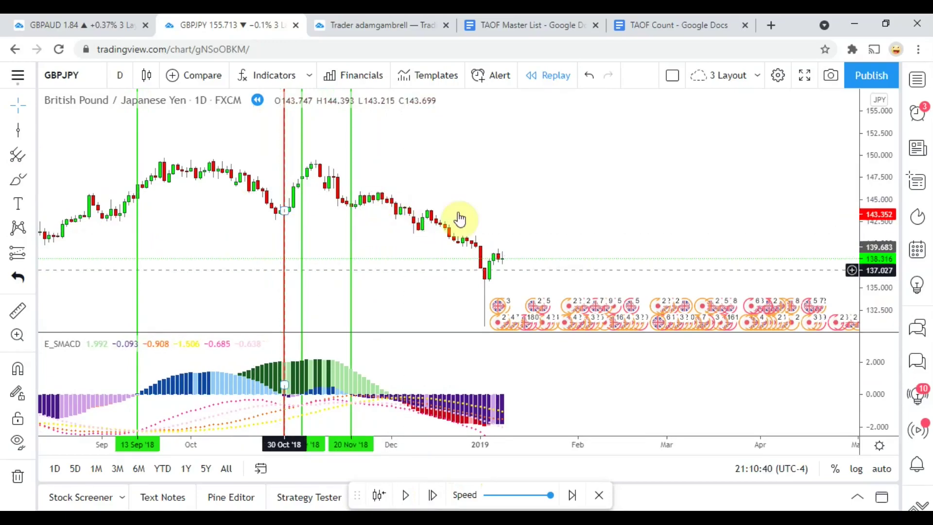
Step: Review the green and red signal lines against price and the E_SMACD histogram across the whole of 2018
{"action": "left_click_drag", "start_coordinate": [533, 205], "coordinate": [593, 188]}
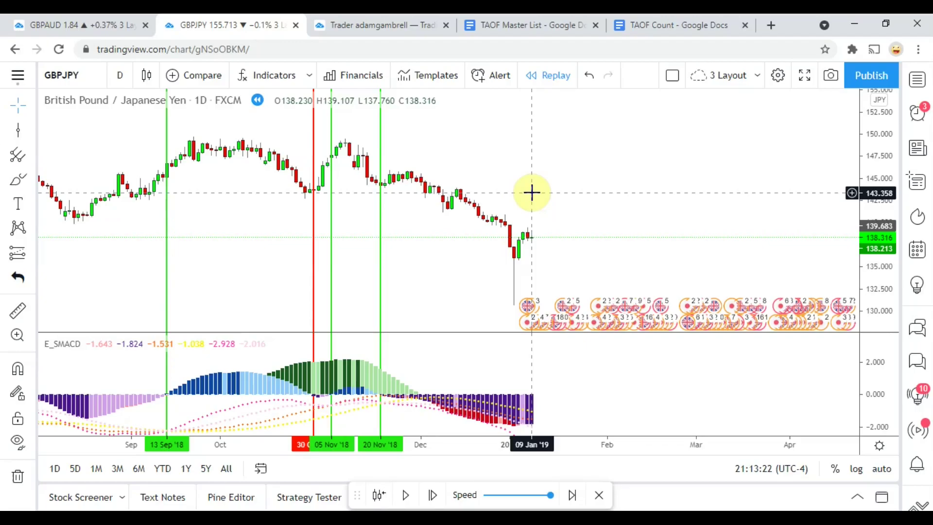
{"action": "scroll", "coordinate": [593, 211], "scroll_direction": "down", "scroll_amount": 5}
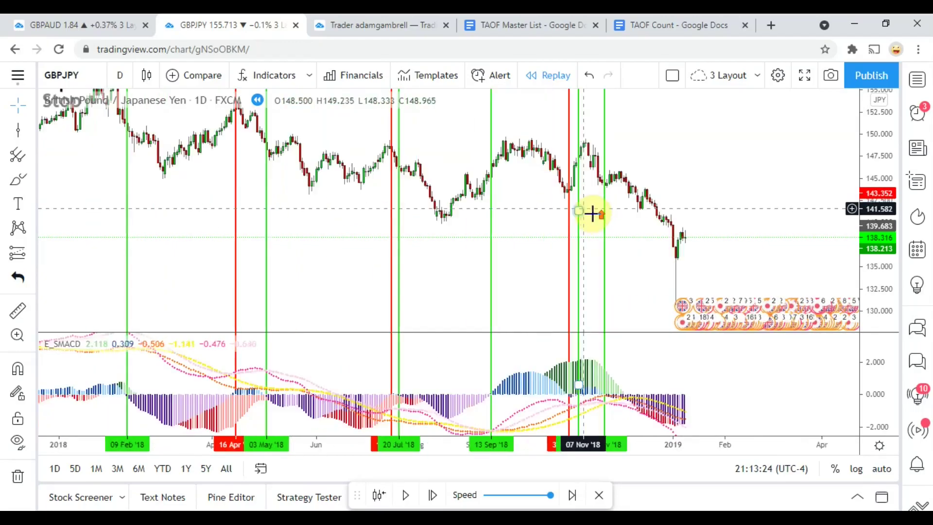
{"action": "scroll", "coordinate": [245, 263], "scroll_direction": "up", "scroll_amount": 3}
{"action": "left_click_drag", "start_coordinate": [245, 263], "coordinate": [233, 278]}
{"action": "left_click_drag", "start_coordinate": [372, 282], "coordinate": [423, 276]}
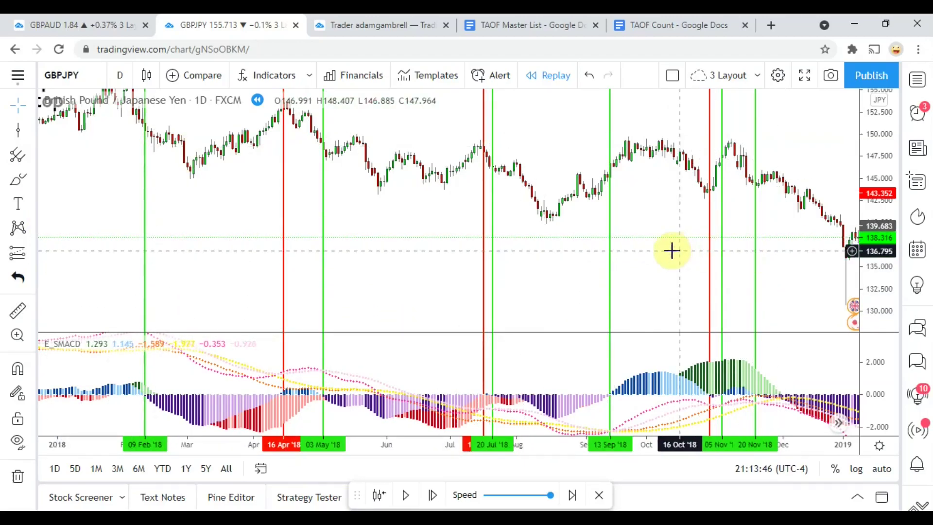
{"action": "left_click_drag", "start_coordinate": [386, 275], "coordinate": [371, 283]}
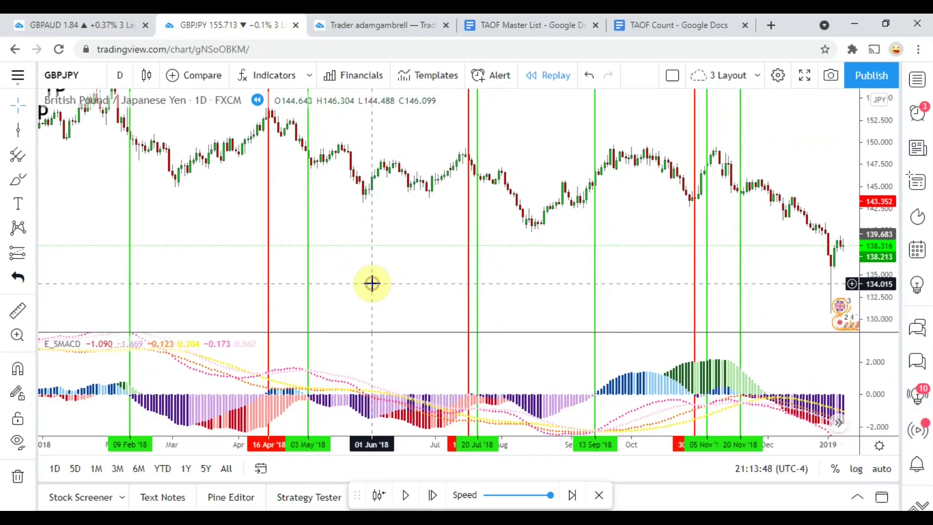